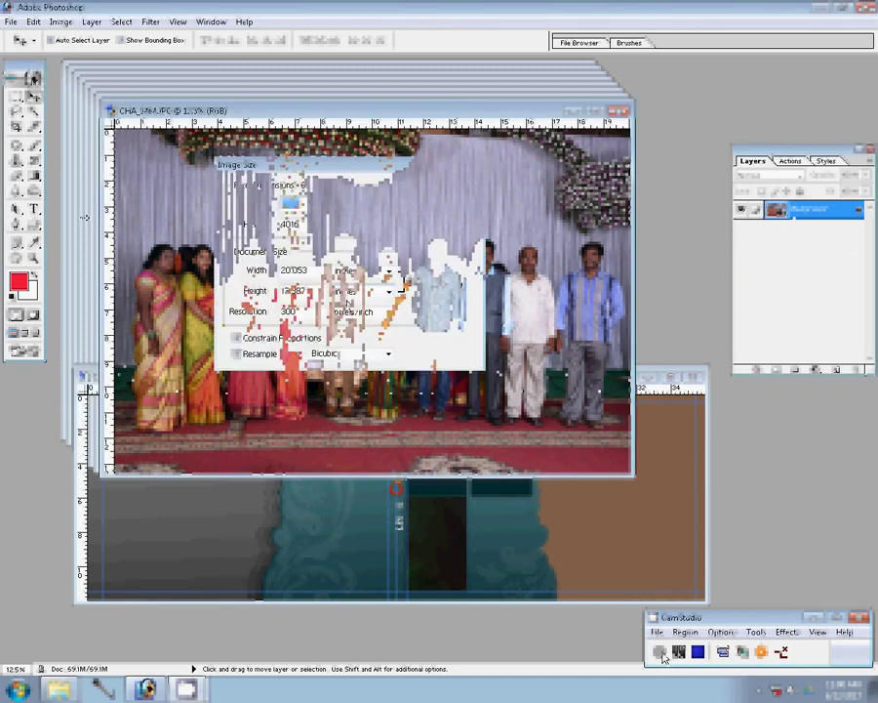
Scale CHA_3464 down with Image Size from 69.1M to 11M, and show the Actions palette.
{"action": "left_click", "coordinate": [61, 22]}
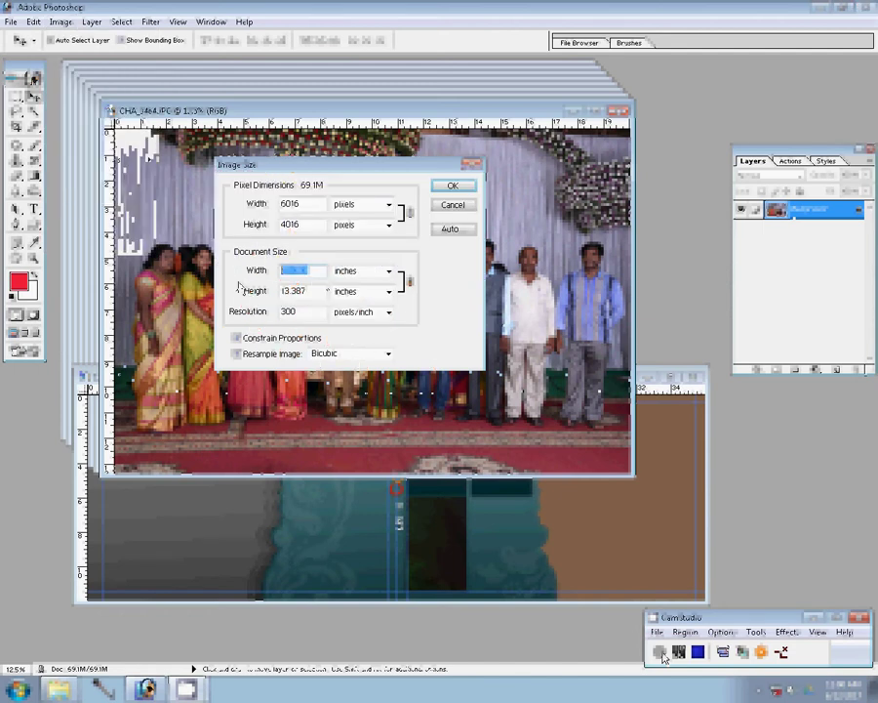
{"action": "left_click", "coordinate": [471, 186]}
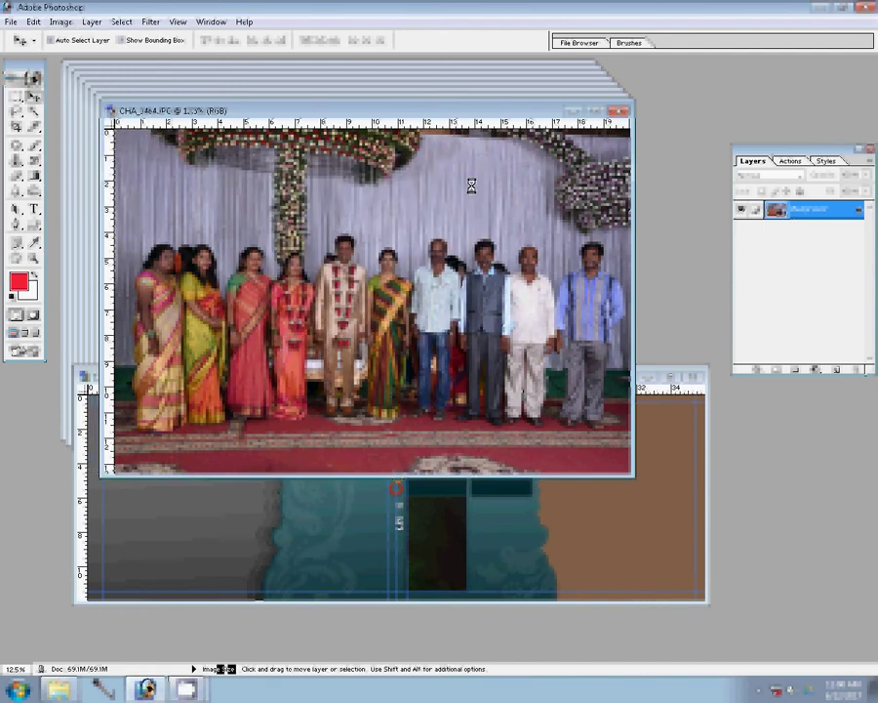
{"action": "left_click", "coordinate": [789, 161]}
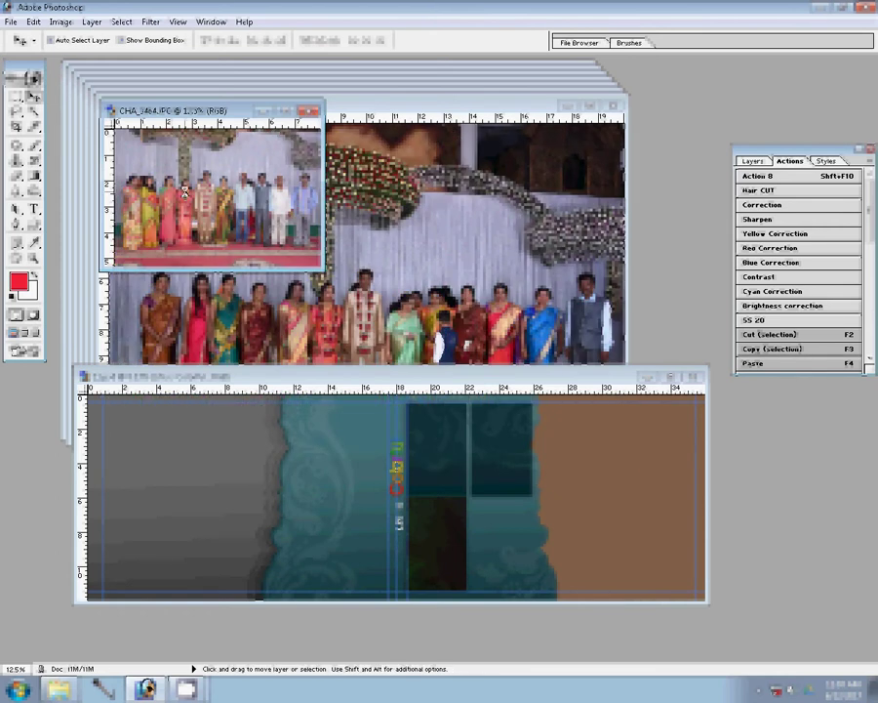
Drag CHA_3464 into 11.psd's right brown column, close it unsaved, and close CHA_3463.
{"action": "left_click_drag", "start_coordinate": [186, 190], "coordinate": [619, 447]}
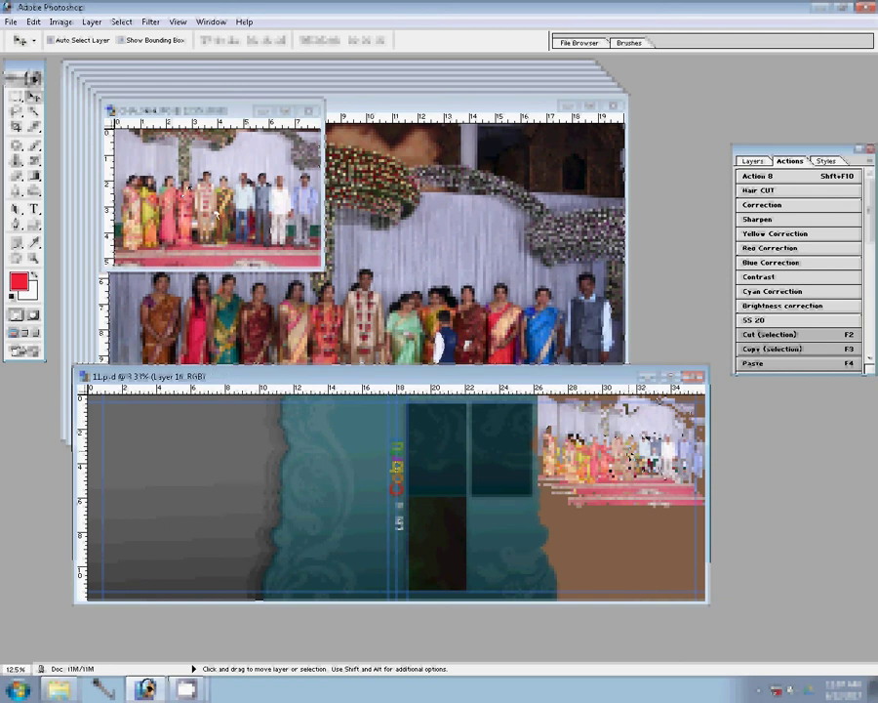
{"action": "key", "text": "z"}
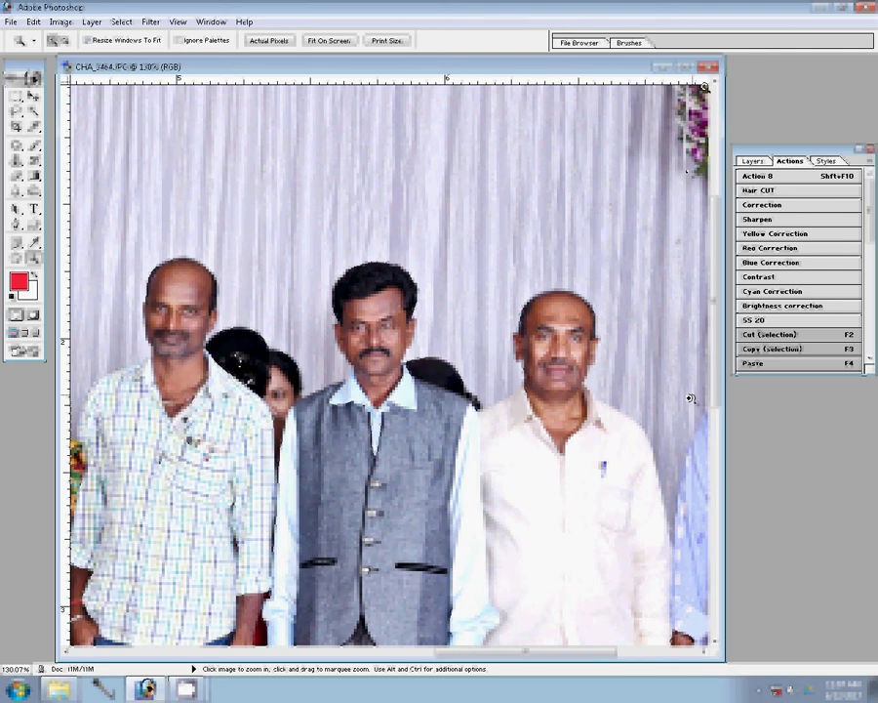
{"action": "key", "text": "ctrl+w"}
{"action": "left_click", "coordinate": [442, 266]}
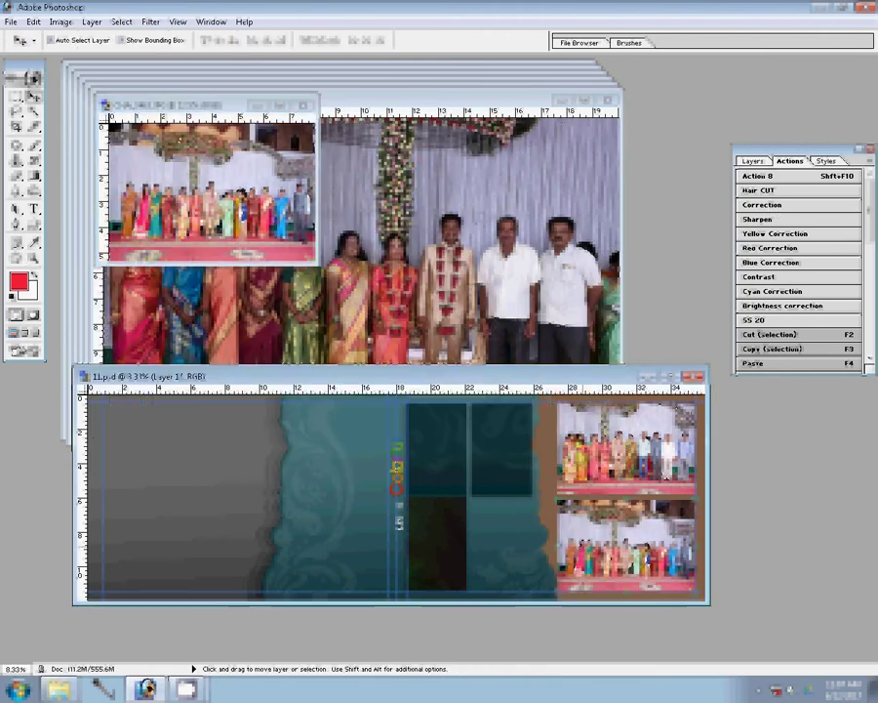
{"action": "left_click", "coordinate": [304, 105]}
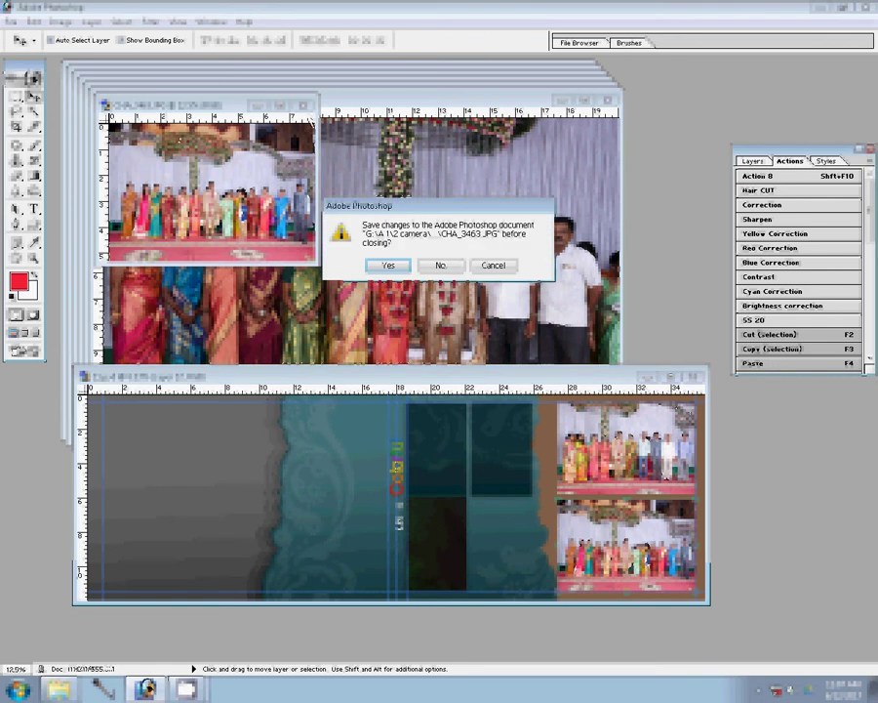
Resize CHA_3462, place it left of the top-right photo, and close it unsaved.
{"action": "left_click", "coordinate": [393, 267]}
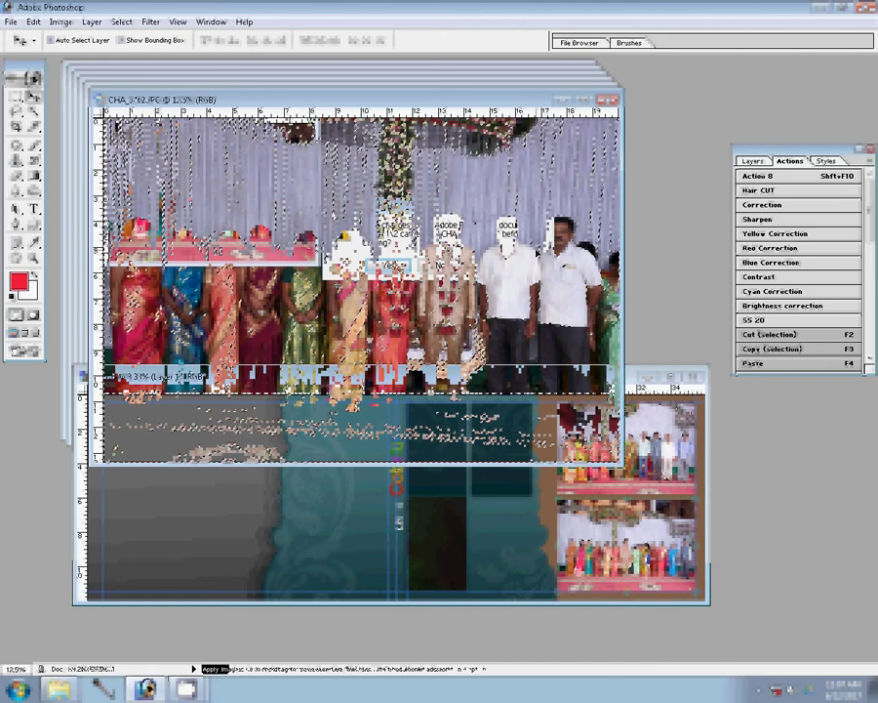
{"action": "left_click", "coordinate": [781, 206]}
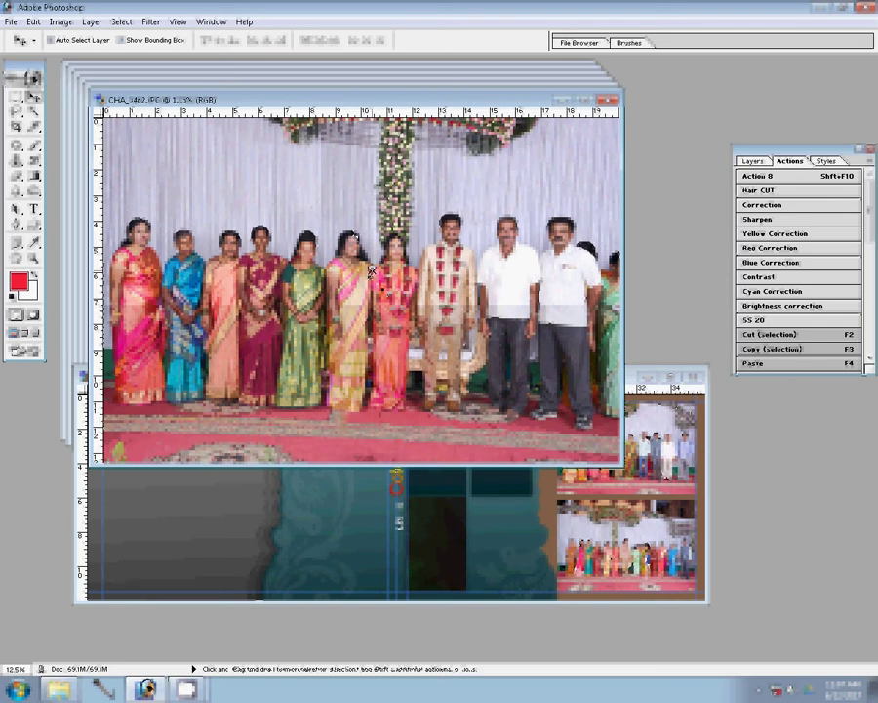
{"action": "key", "text": "ctrl+alt+i"}
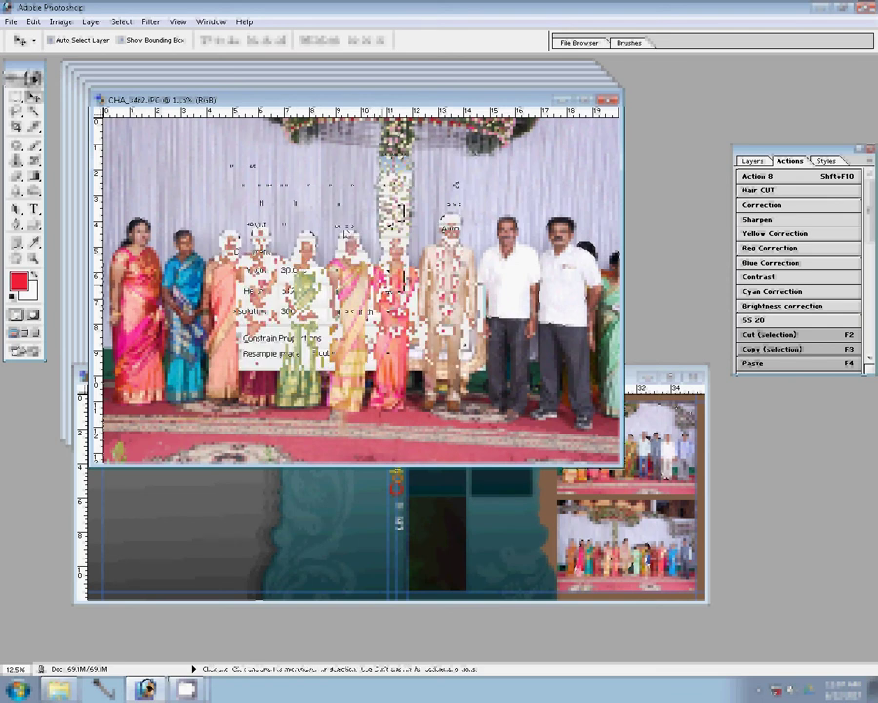
{"action": "key", "text": "Return"}
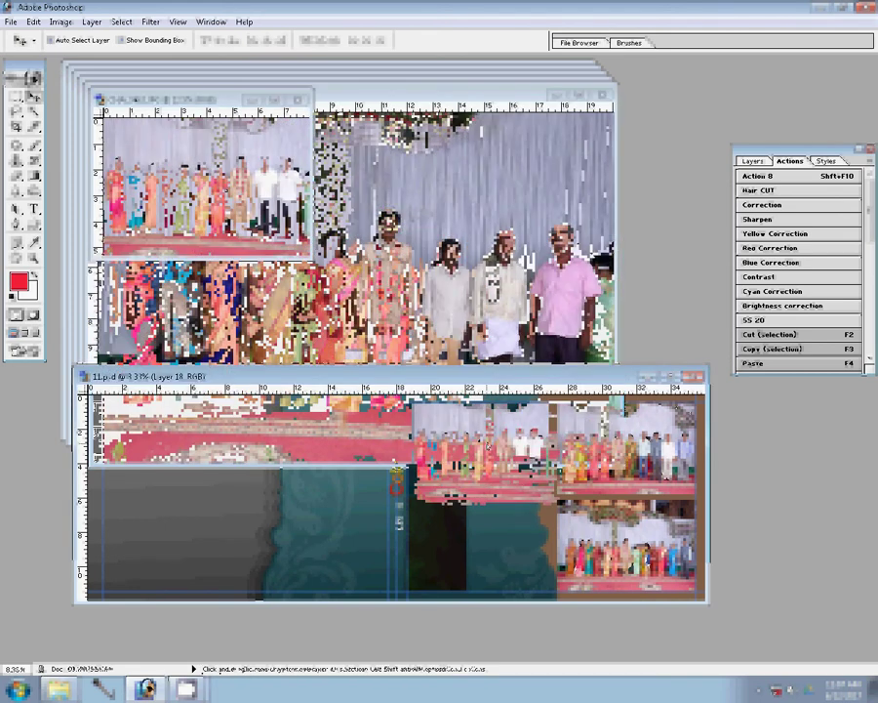
{"action": "left_click", "coordinate": [303, 107]}
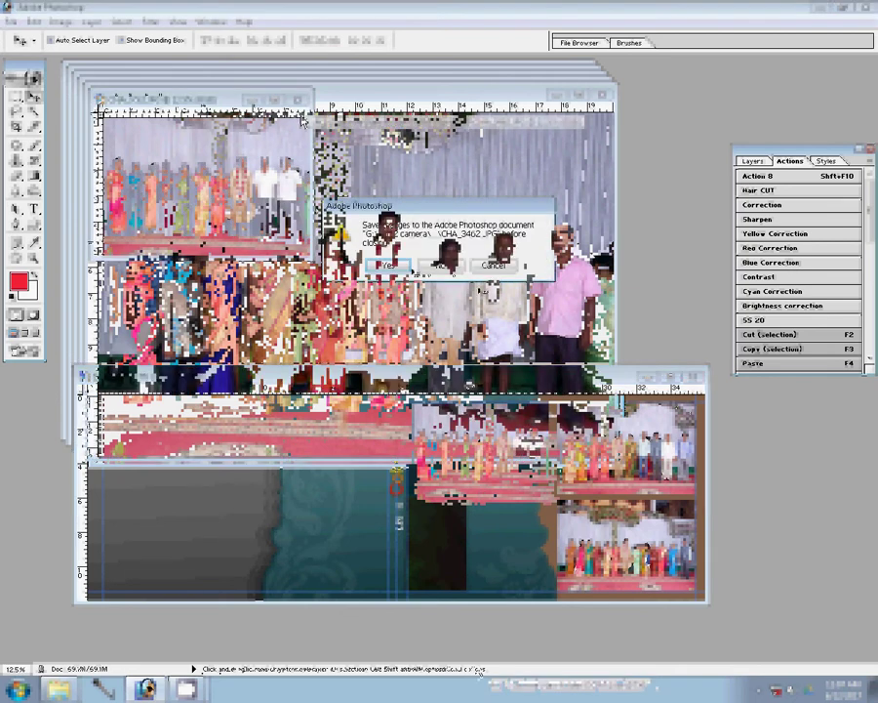
{"action": "left_click", "coordinate": [444, 264]}
{"action": "key", "text": "ctrl+alt+i"}
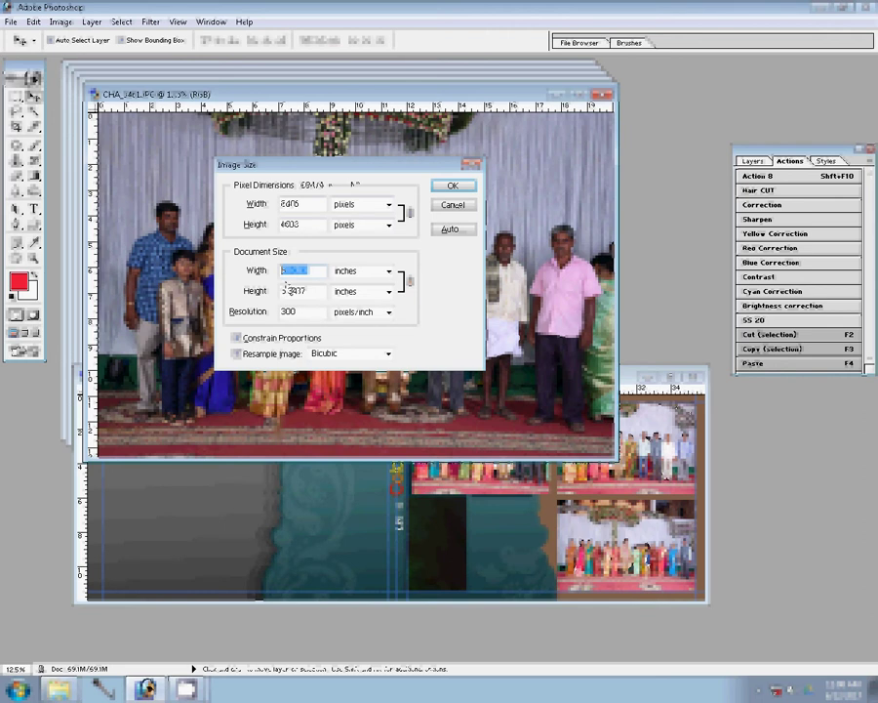
Resize CHA_3461, fit it on screen, and run the Correction action on it.
{"action": "left_click", "coordinate": [455, 187]}
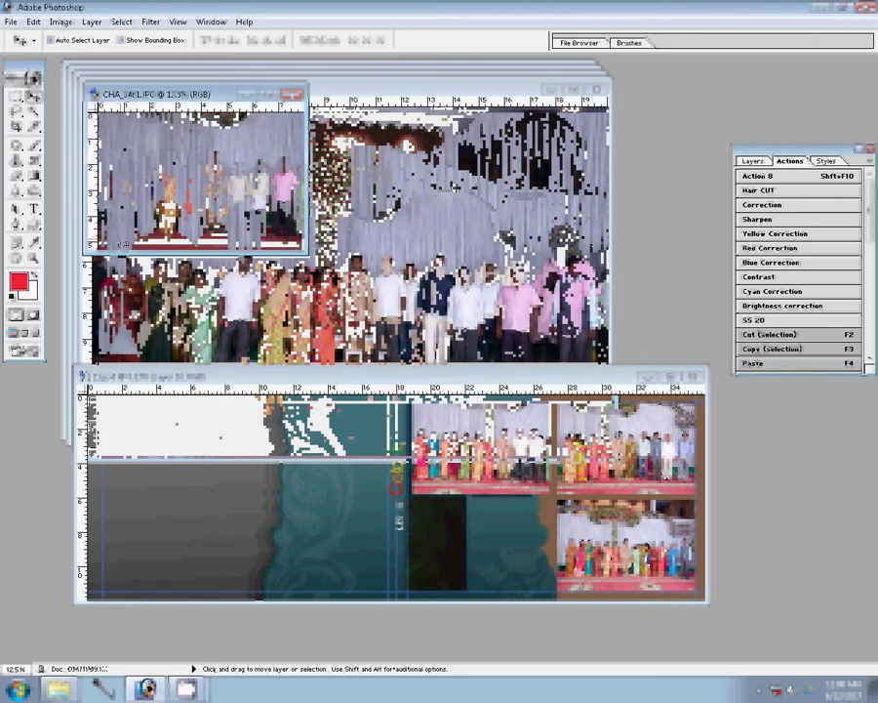
{"action": "key", "text": "z"}
{"action": "left_click", "coordinate": [329, 42]}
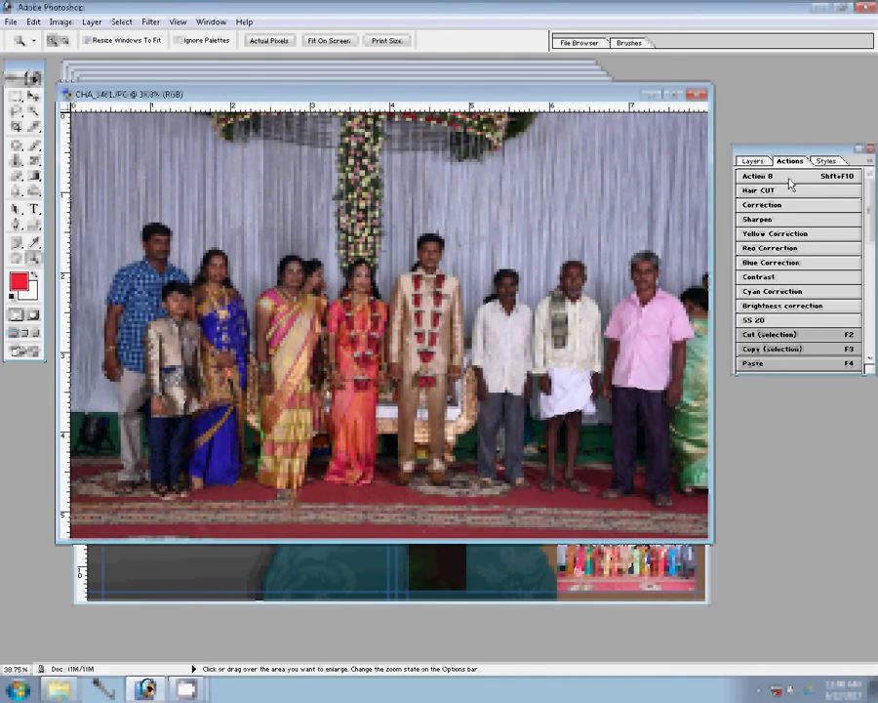
{"action": "left_click", "coordinate": [789, 182]}
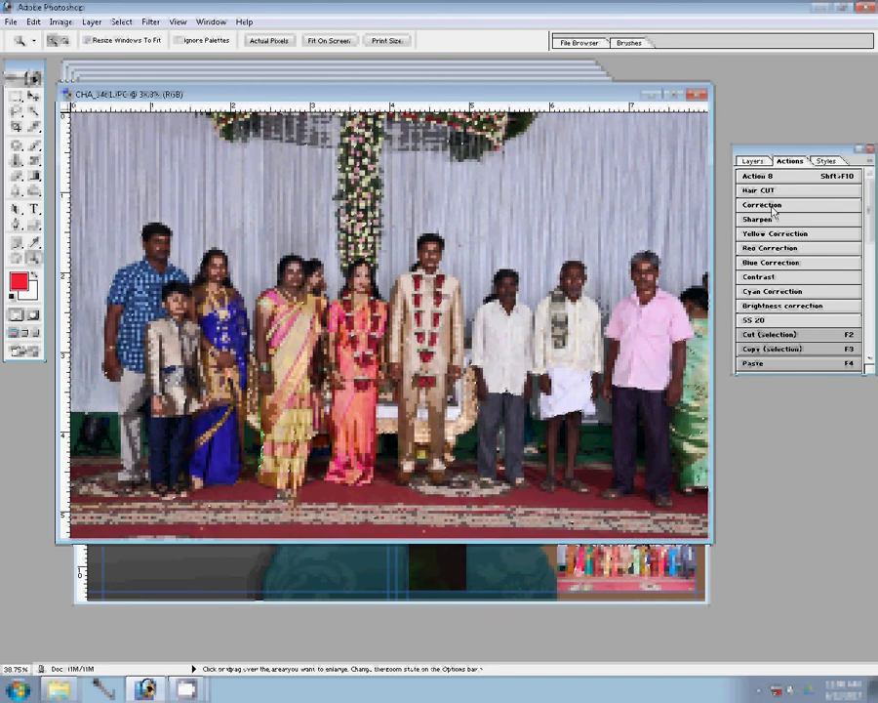
{"action": "left_click", "coordinate": [774, 209]}
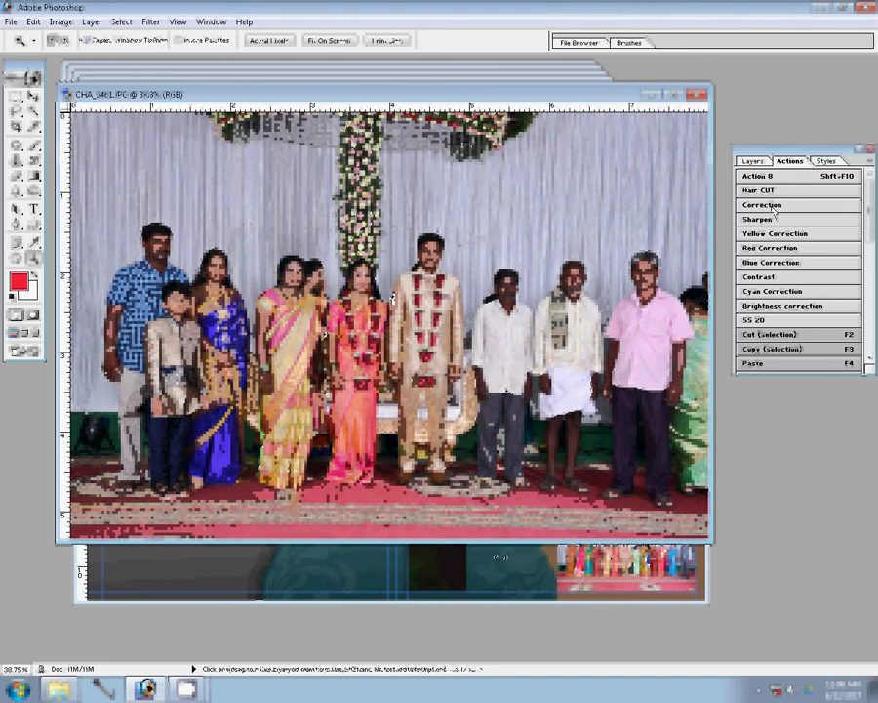
Drop the corrected CHA_3461 into 11.psd's lower-left slot and close the source photo.
{"action": "left_click", "coordinate": [509, 563]}
{"action": "key", "text": "v"}
{"action": "left_click_drag", "start_coordinate": [510, 563], "coordinate": [474, 554]}
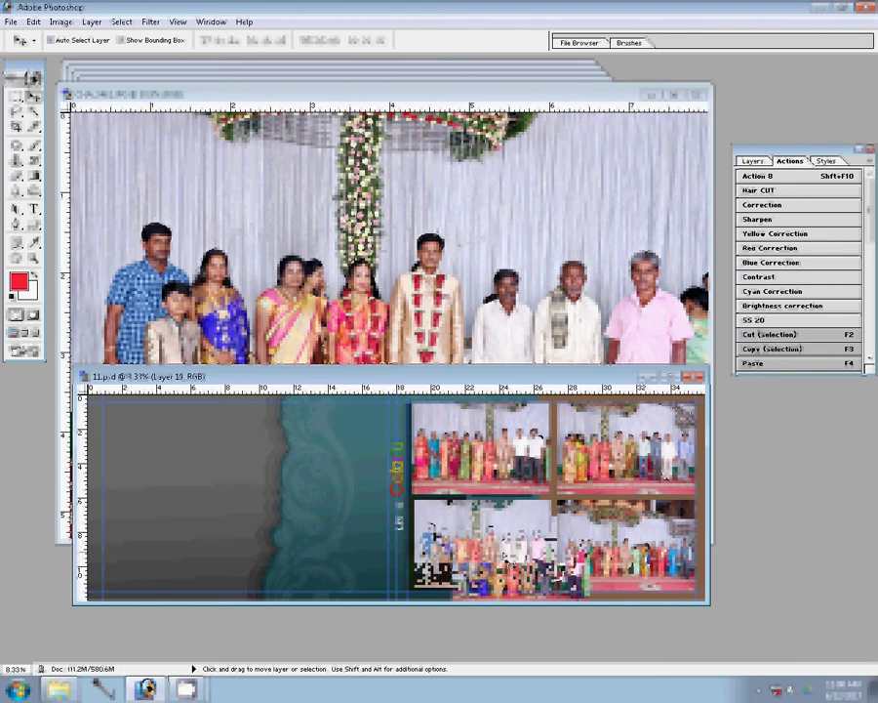
{"action": "left_click_drag", "start_coordinate": [381, 313], "coordinate": [345, 383]}
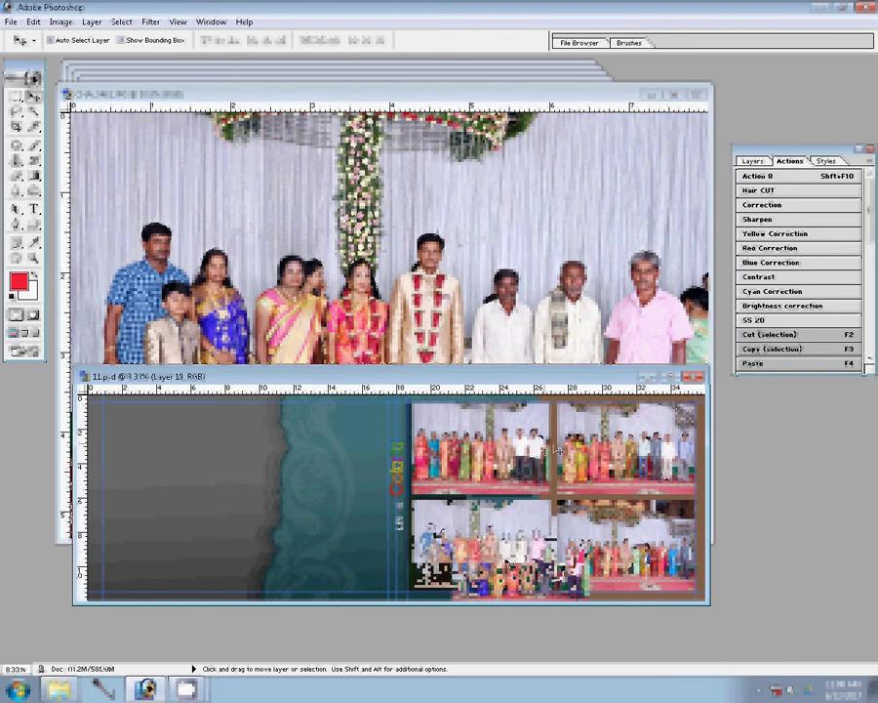
{"action": "key", "text": "ctrl+Tab"}
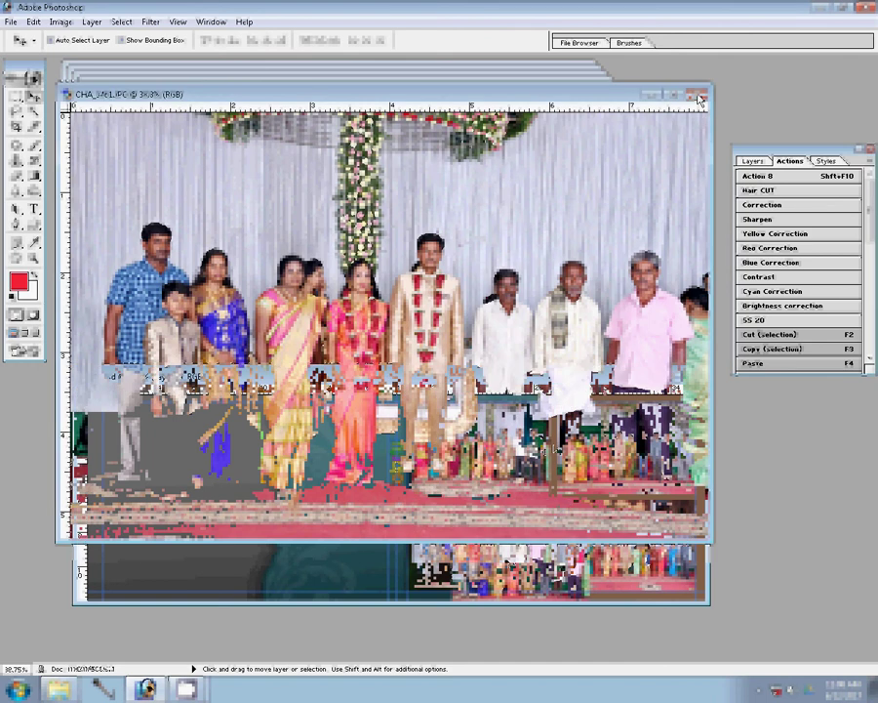
{"action": "key", "text": "ctrl+w"}
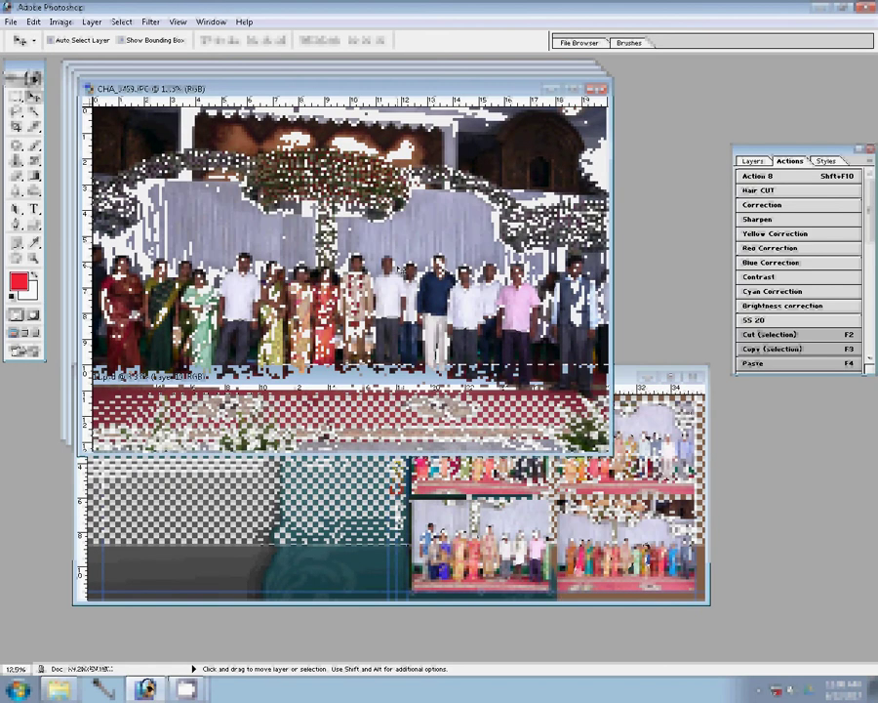
Resize CHA_3459 to 8 inches wide, place it left of the grid, and close it unsaved.
{"action": "key", "text": "ctrl+alt+i"}
{"action": "type", "text": "6"}
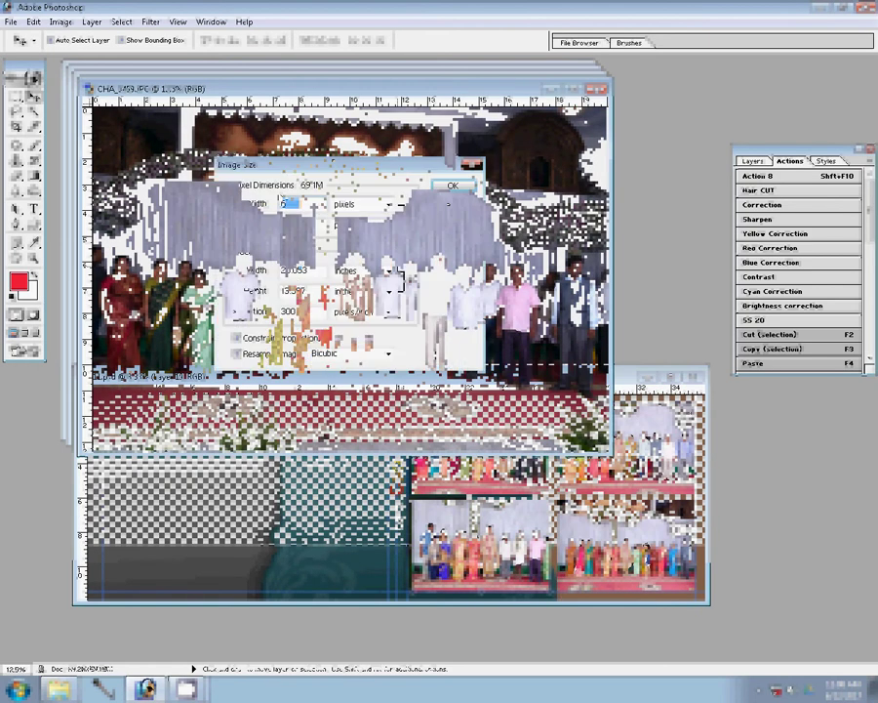
{"action": "key", "text": "Tab"}
{"action": "key", "text": "Tab"}
{"action": "type", "text": "8"}
{"action": "left_click", "coordinate": [435, 186]}
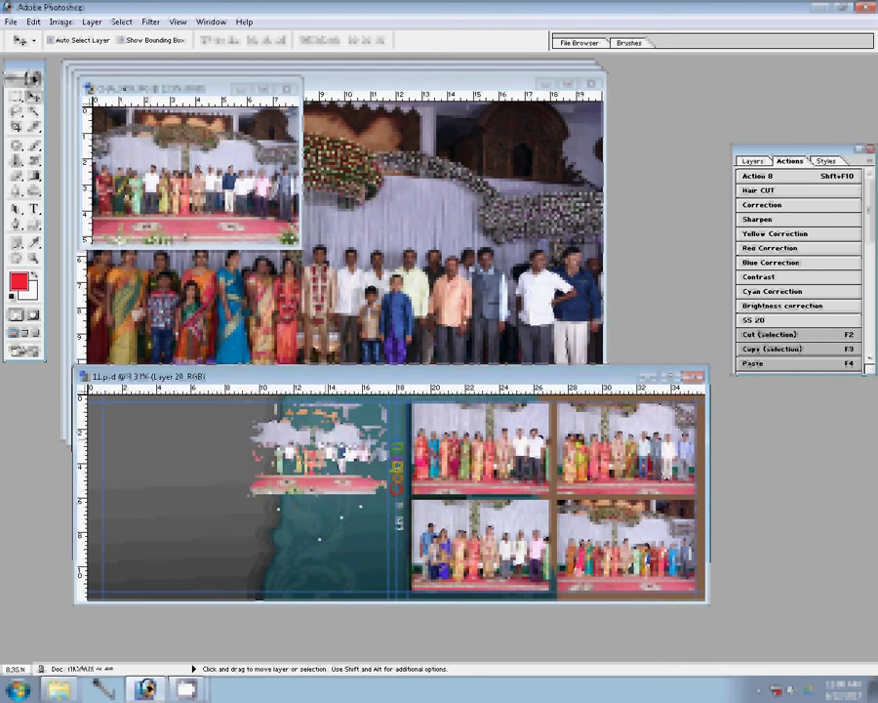
{"action": "left_click", "coordinate": [287, 88]}
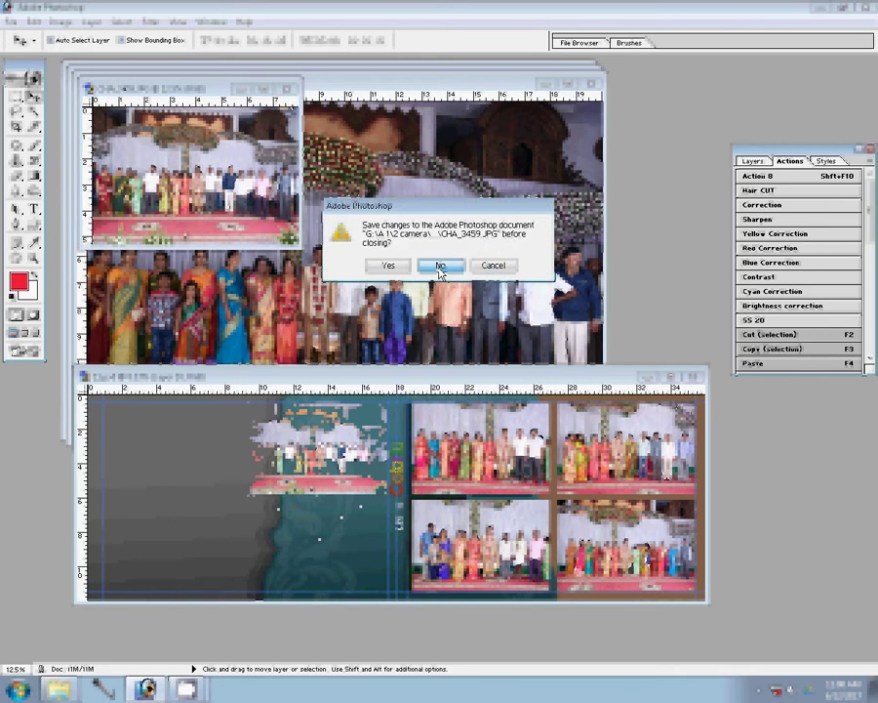
{"action": "left_click", "coordinate": [440, 269]}
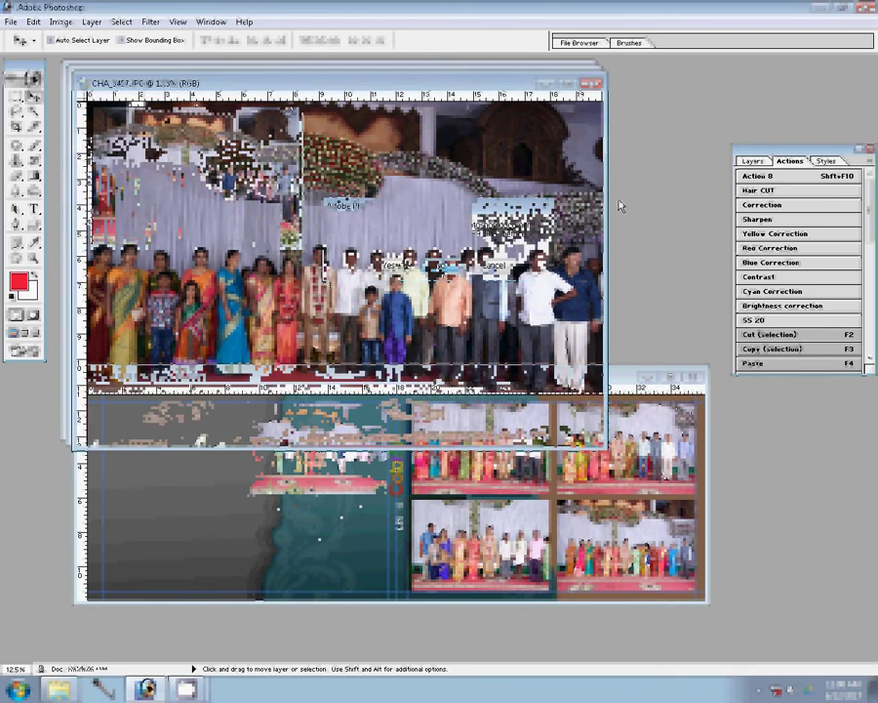
Resize CHA_3457 to 30 inches wide, drop it in the spread's lower-left area, and close it unsaved.
{"action": "key", "text": "ctrl+alt+i"}
{"action": "type", "text": "30.033"}
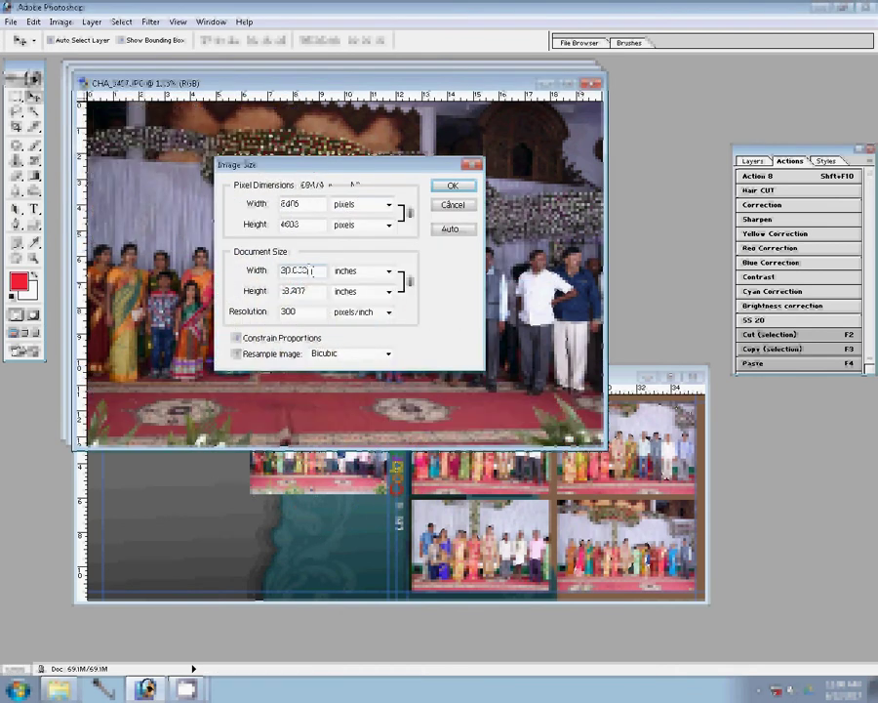
{"action": "left_click", "coordinate": [450, 187]}
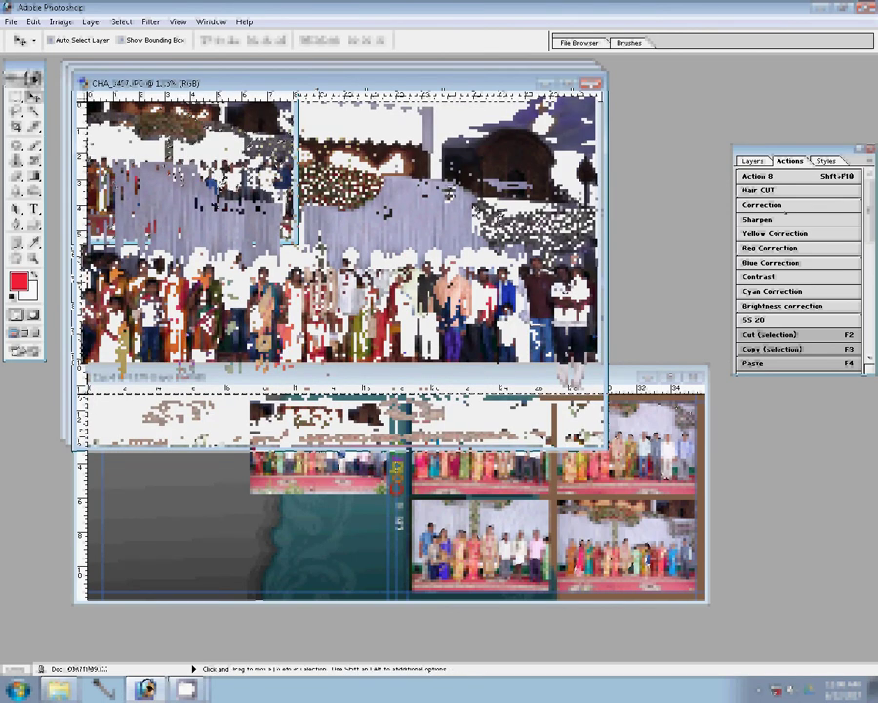
{"action": "left_click_drag", "start_coordinate": [185, 125], "coordinate": [306, 523]}
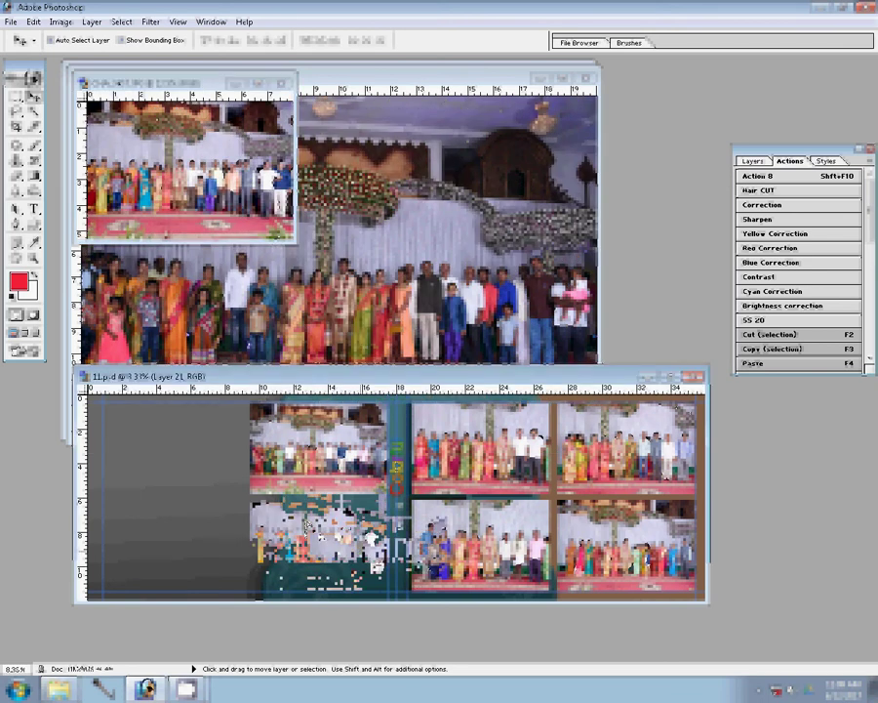
{"action": "left_click", "coordinate": [282, 84]}
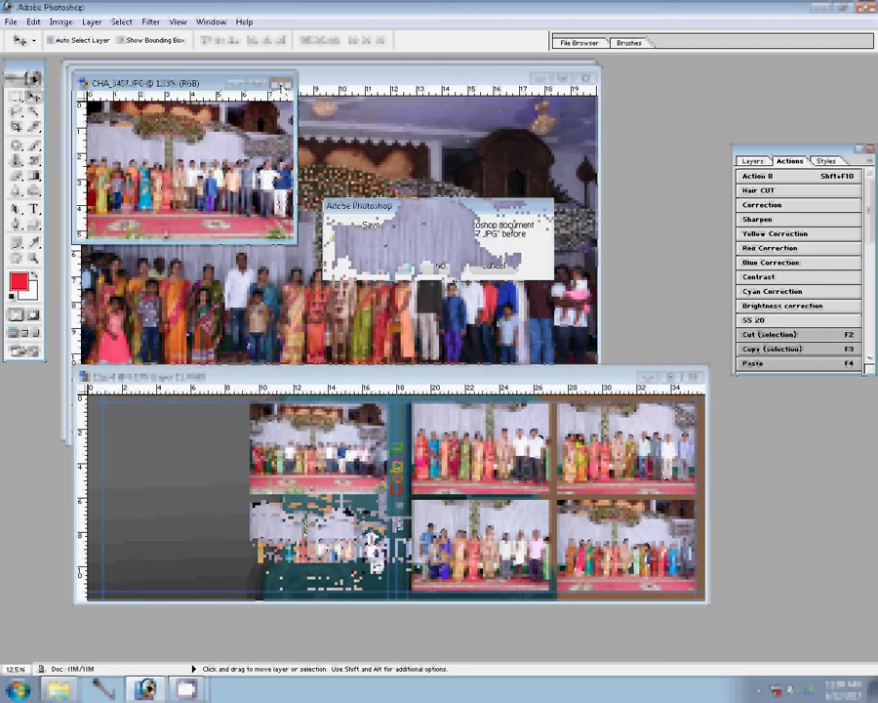
{"action": "left_click", "coordinate": [441, 266]}
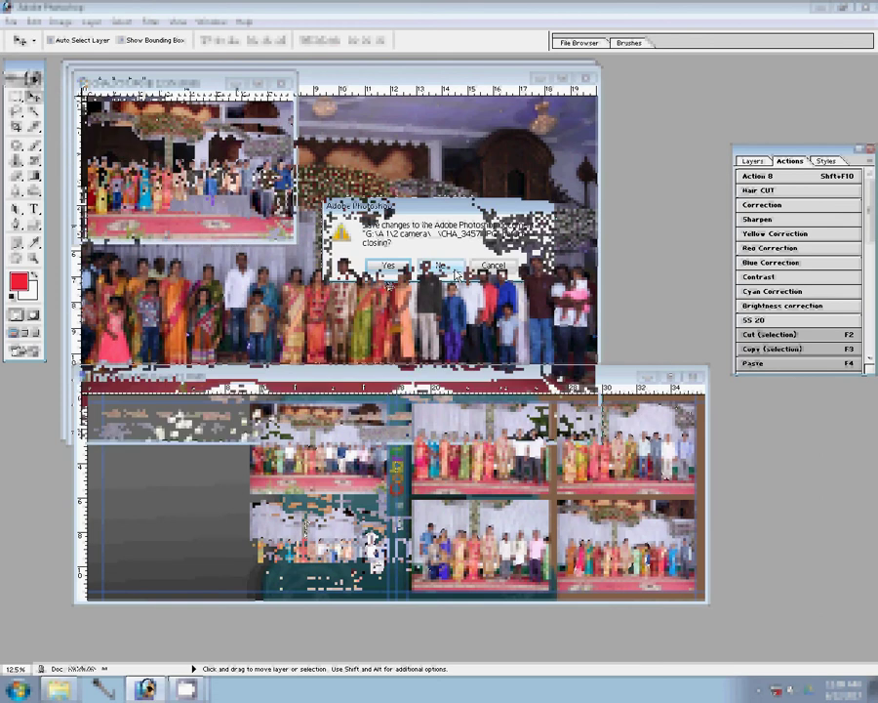
Resize CHA_3455 to 3 inches, colour-correct it, place it top-left, and close it unsaved.
{"action": "key", "text": "ctrl+alt+i"}
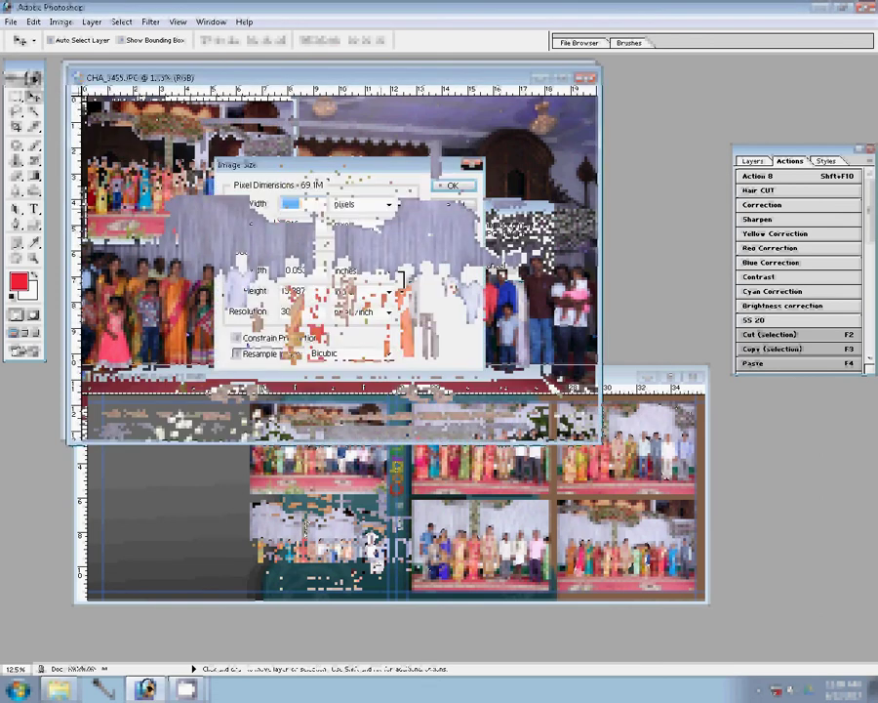
{"action": "type", "text": "3"}
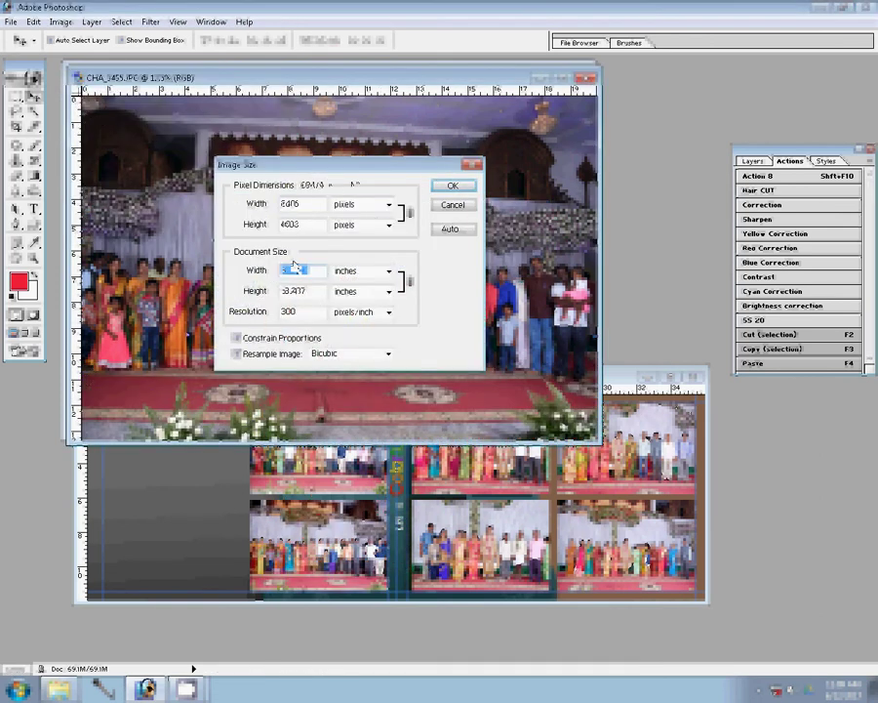
{"action": "key", "text": "Return"}
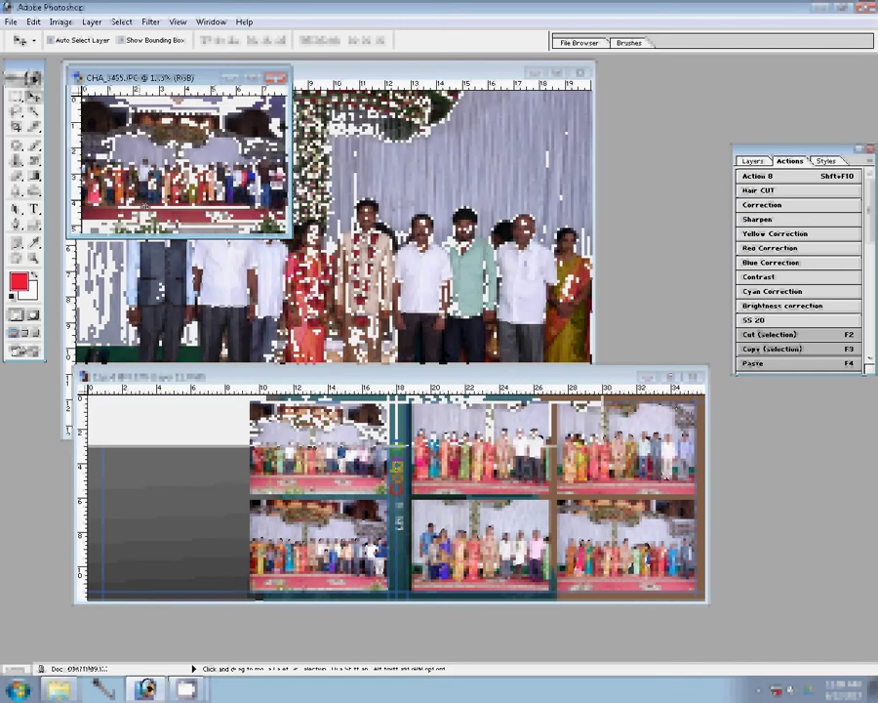
{"action": "left_click", "coordinate": [772, 207]}
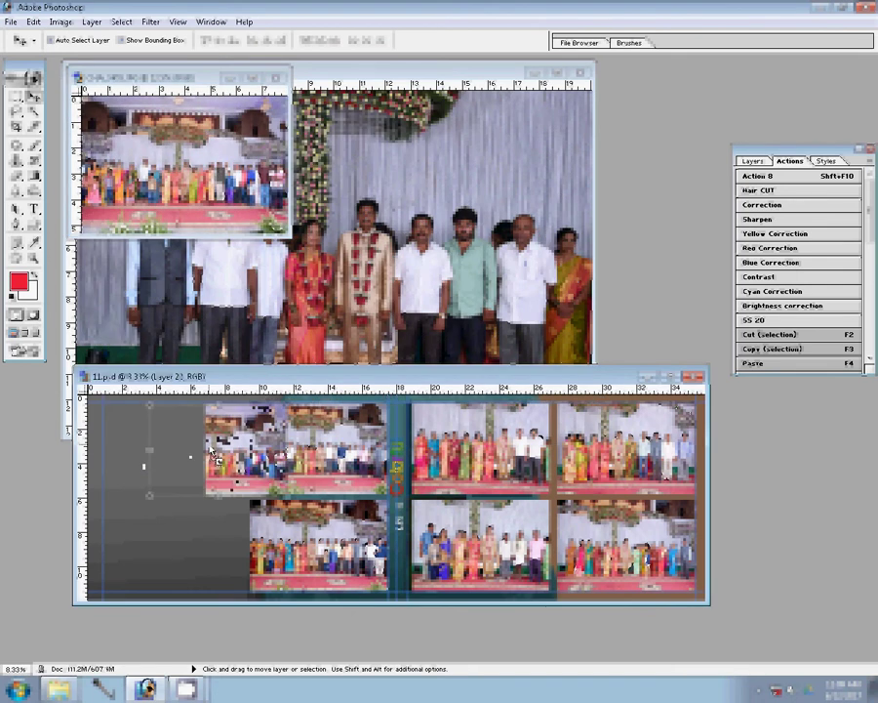
{"action": "left_click_drag", "start_coordinate": [211, 453], "coordinate": [110, 453]}
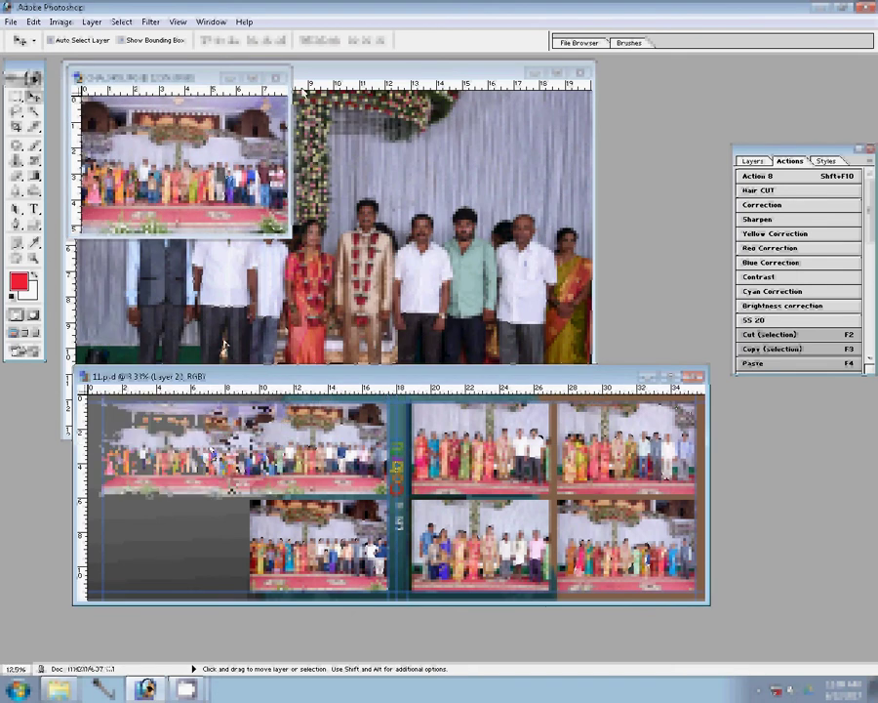
{"action": "left_click", "coordinate": [282, 76]}
{"action": "left_click", "coordinate": [426, 260]}
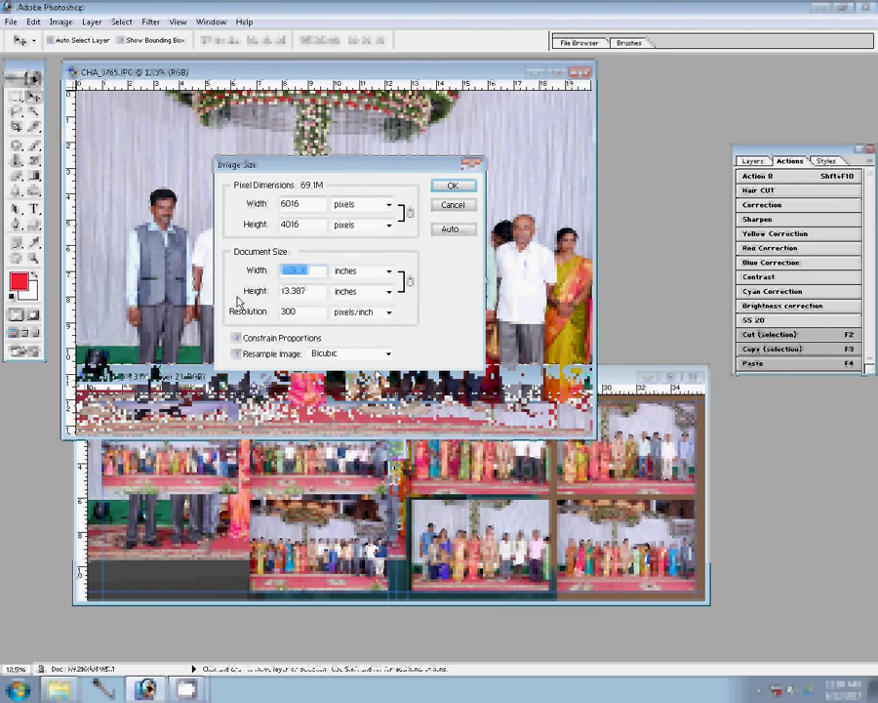
Resize CHA_3465, drag it into the bottom-left slot, and close the original unsaved.
{"action": "left_click", "coordinate": [452, 185]}
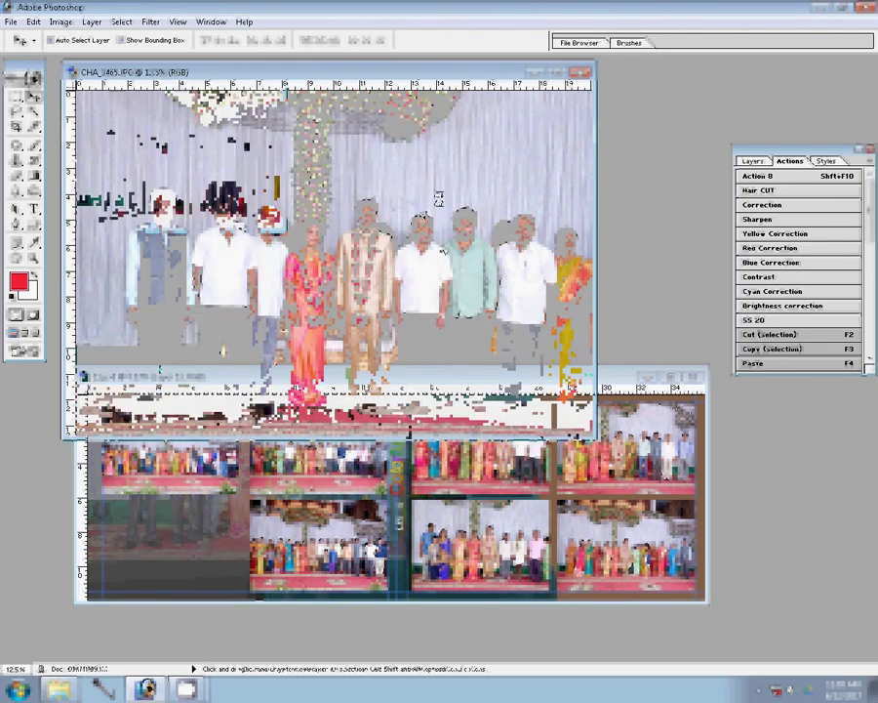
{"action": "left_click_drag", "start_coordinate": [175, 553], "coordinate": [176, 556]}
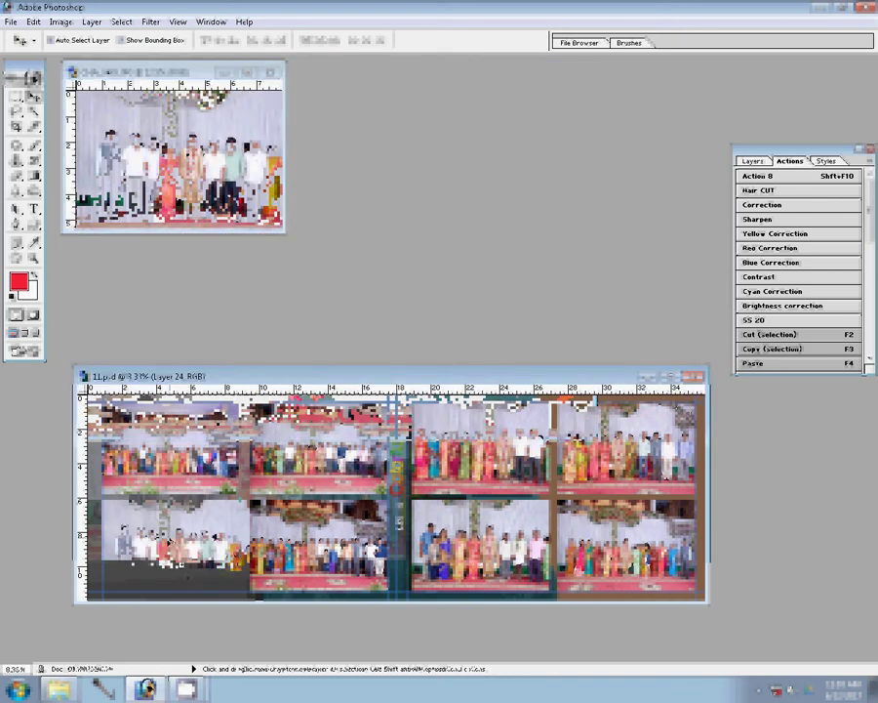
{"action": "left_click", "coordinate": [272, 72]}
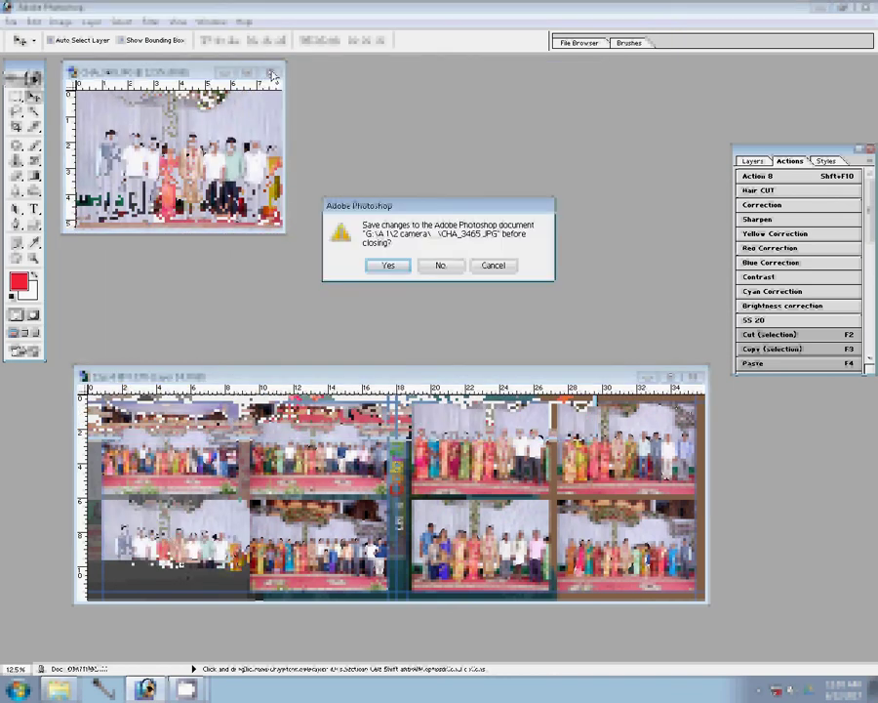
{"action": "left_click", "coordinate": [440, 264]}
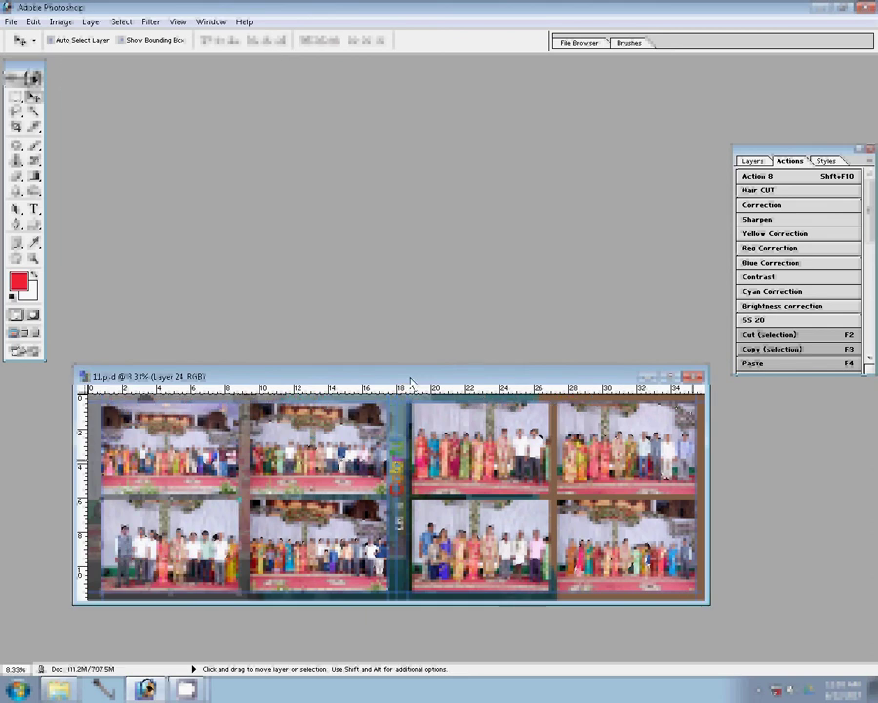
Add a Stroke style to Layer 17 with Pattern fill type, the dark blue pattern, and Size 22 px.
{"action": "left_click_drag", "start_coordinate": [411, 381], "coordinate": [414, 191]}
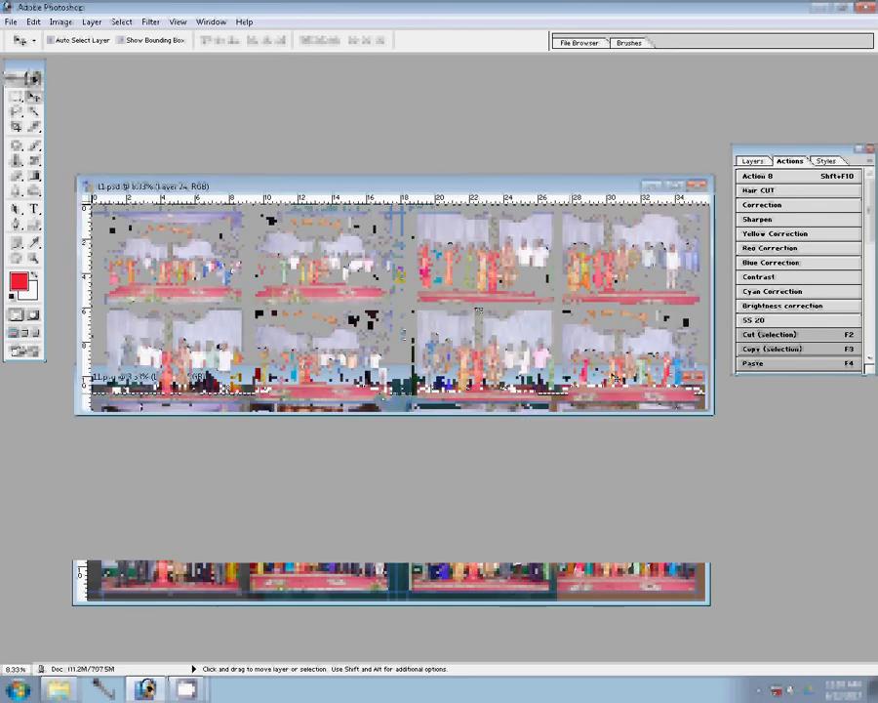
{"action": "key", "text": "shift+F10"}
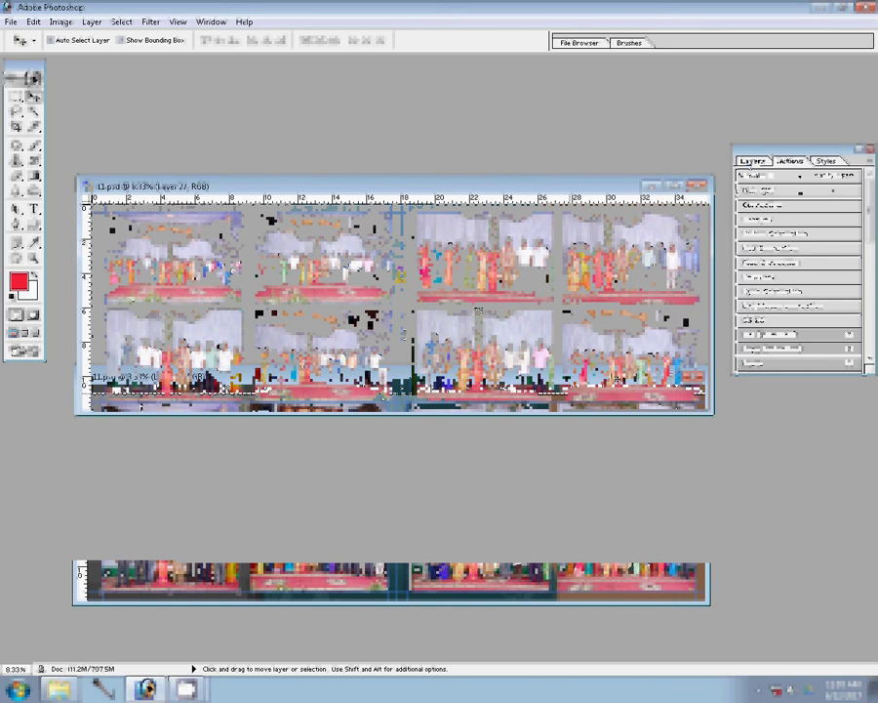
{"action": "left_click", "coordinate": [777, 368]}
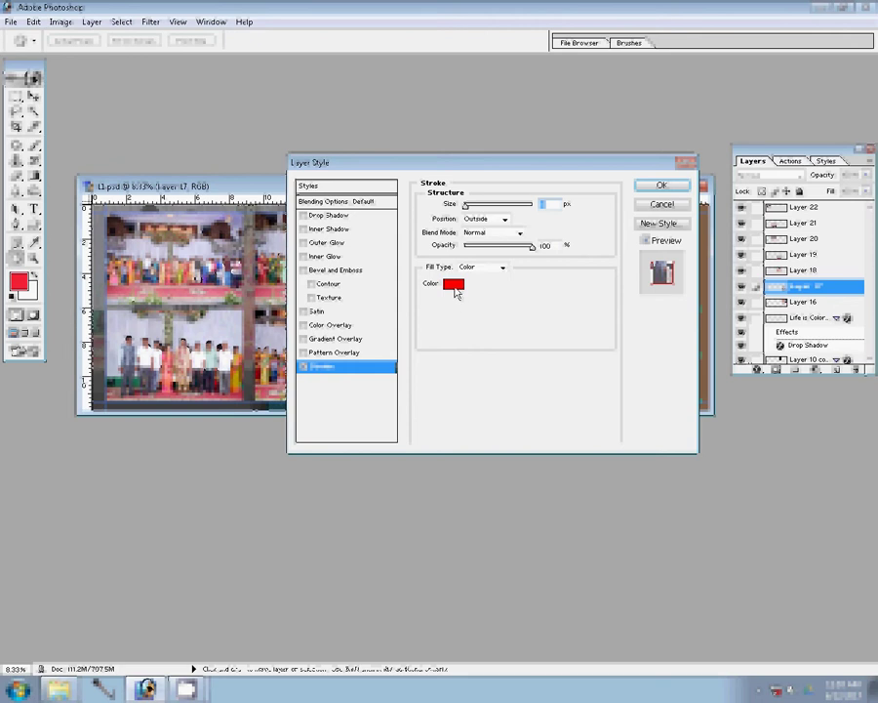
{"action": "left_click", "coordinate": [482, 267]}
{"action": "left_click", "coordinate": [473, 290]}
{"action": "left_click", "coordinate": [499, 286]}
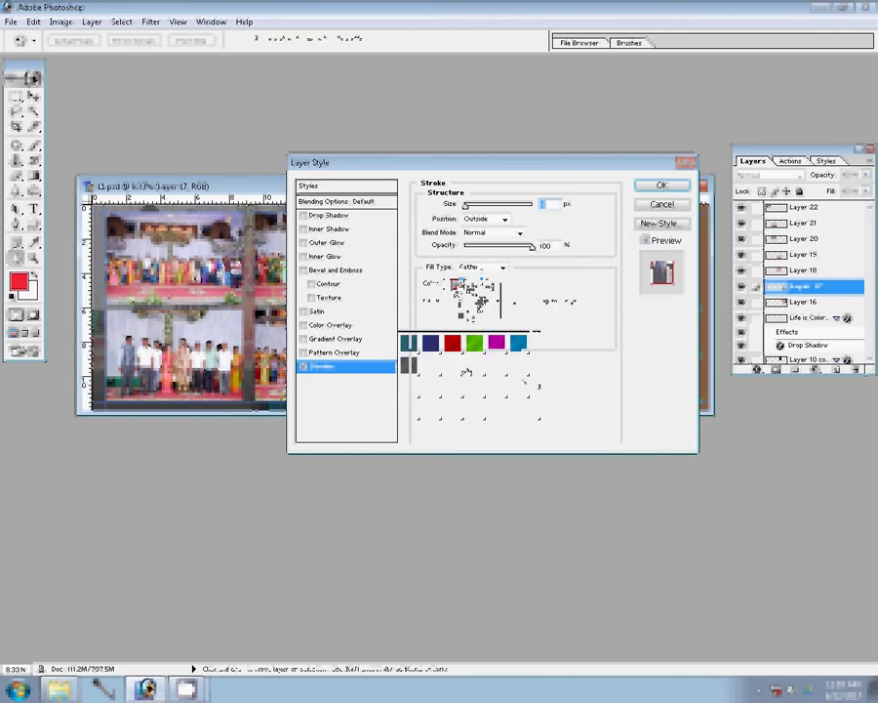
{"action": "left_click", "coordinate": [432, 343]}
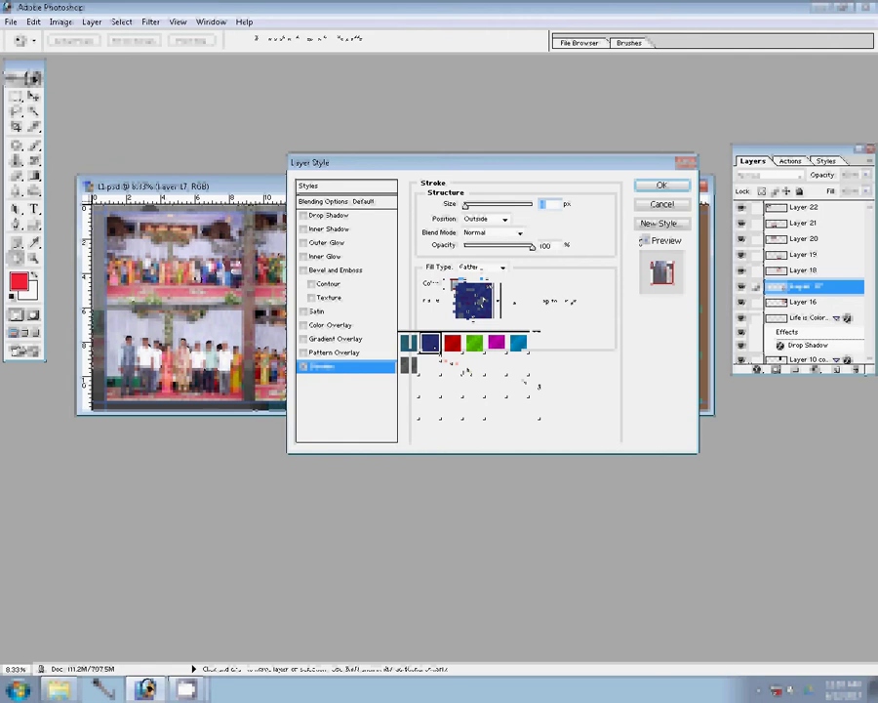
{"action": "left_click", "coordinate": [401, 366]}
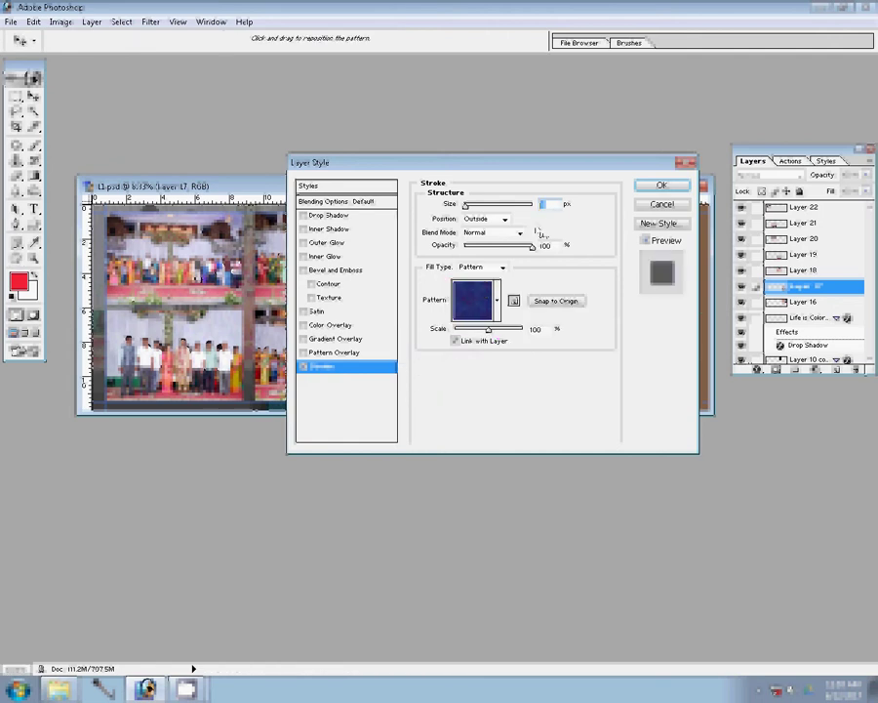
{"action": "type", "text": "22"}
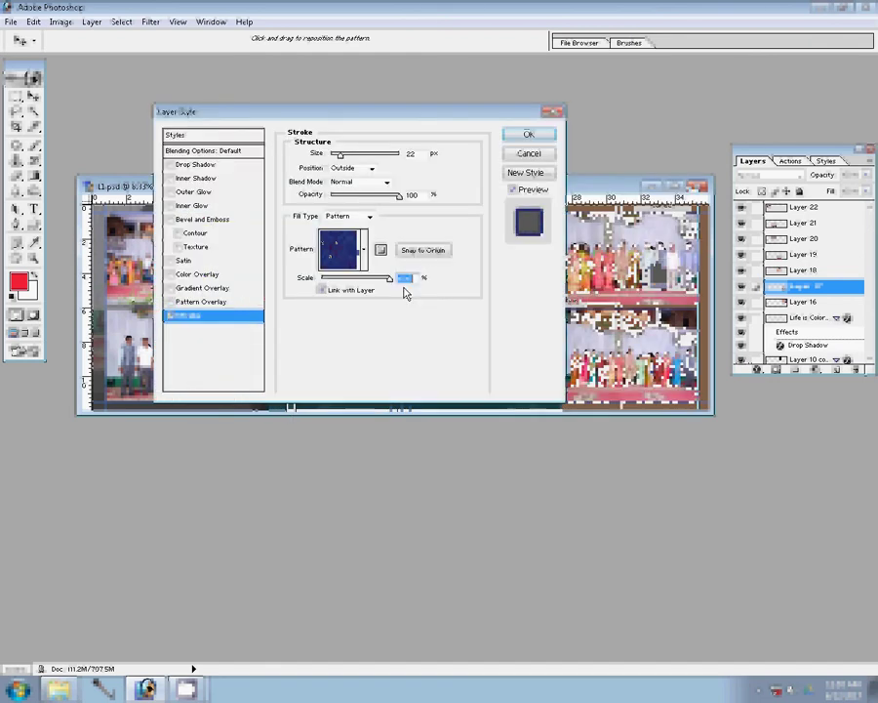
Apply the 22 px blue pattern stroke and zoom in on the lower-right group photo.
{"action": "left_click", "coordinate": [528, 135]}
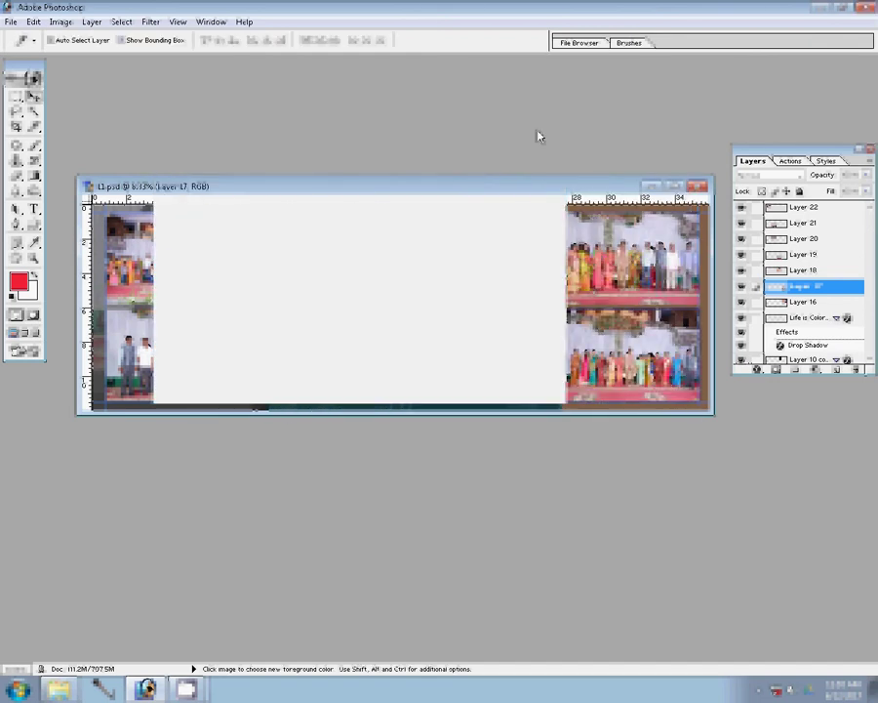
{"action": "key", "text": "z"}
{"action": "left_click_drag", "start_coordinate": [542, 273], "coordinate": [702, 403]}
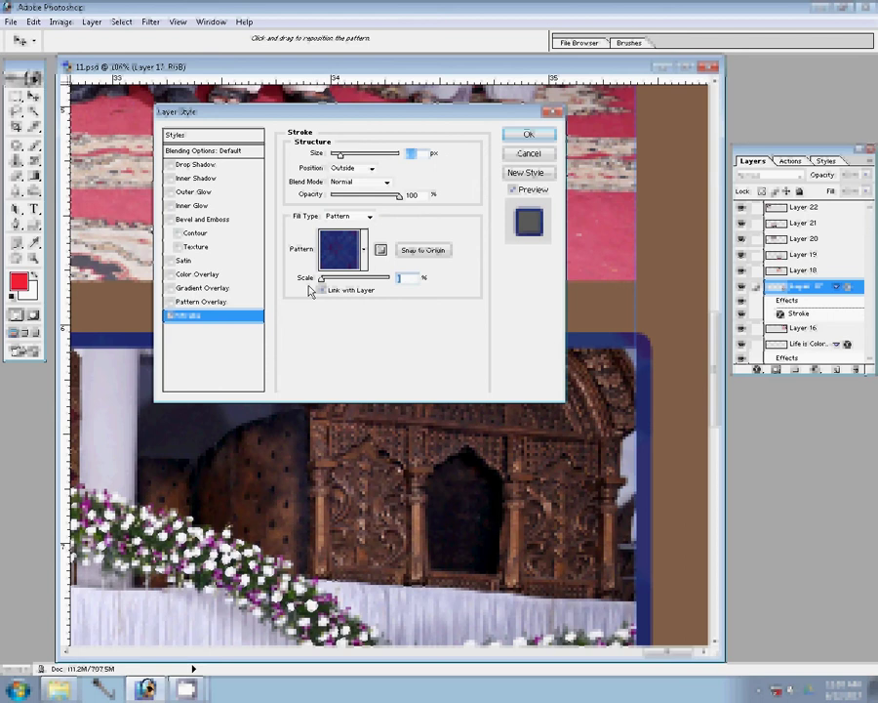
Try a larger stroke pattern scale, then cancel to keep the stroke settings unchanged.
{"action": "left_click_drag", "start_coordinate": [332, 294], "coordinate": [386, 297]}
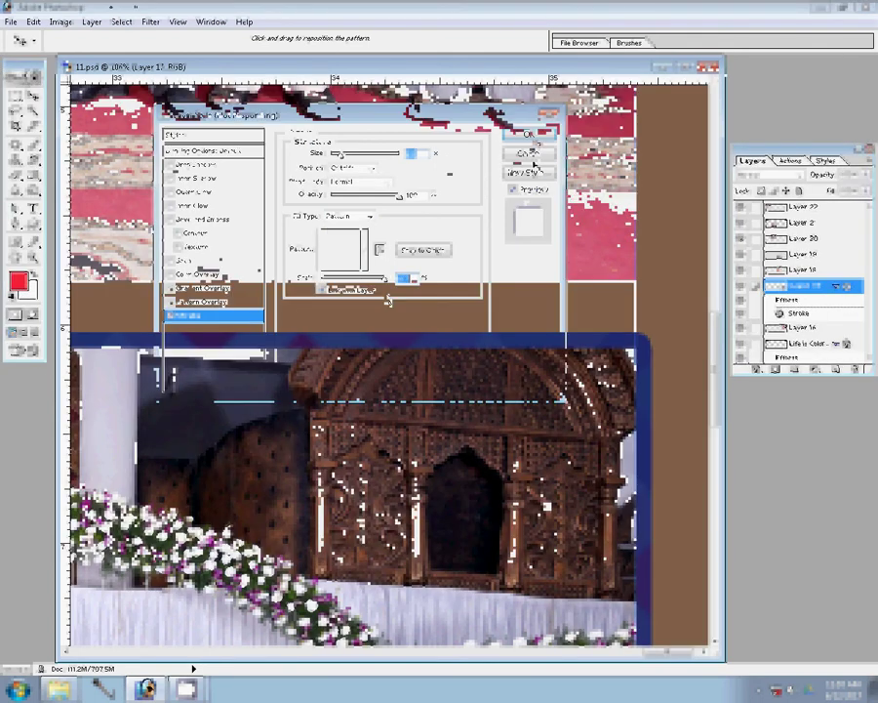
{"action": "left_click", "coordinate": [532, 161]}
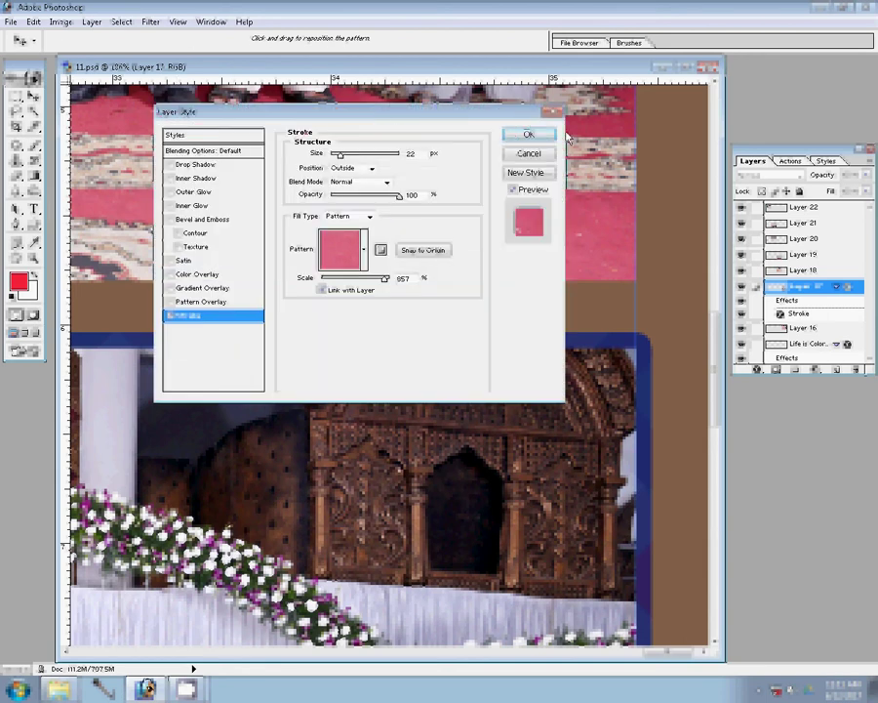
{"action": "key", "text": "z"}
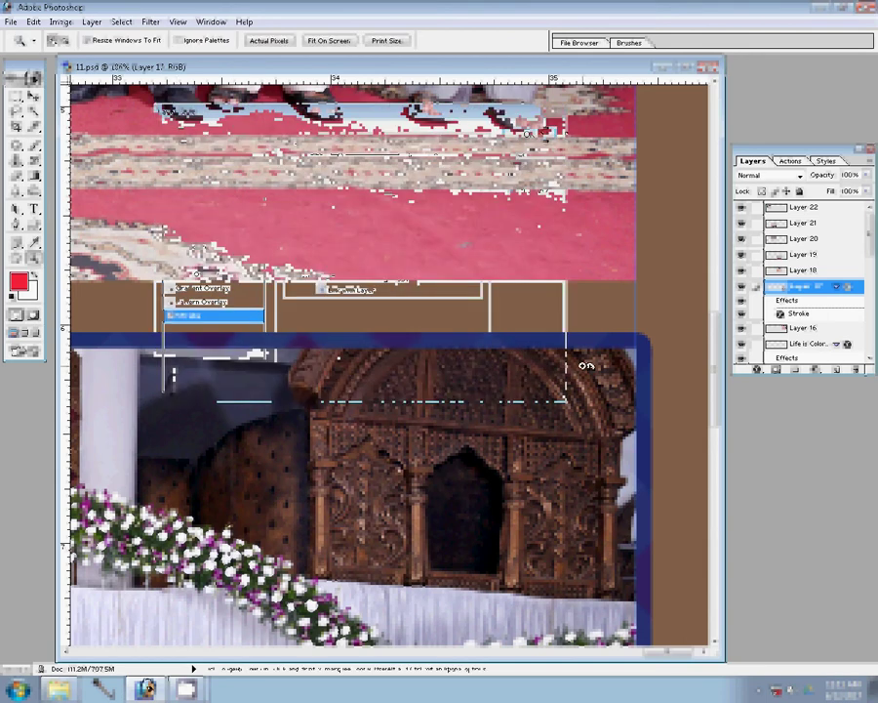
Fit the whole spread on screen and select the Layer 17 photo with the Move tool.
{"action": "right_click", "coordinate": [583, 364]}
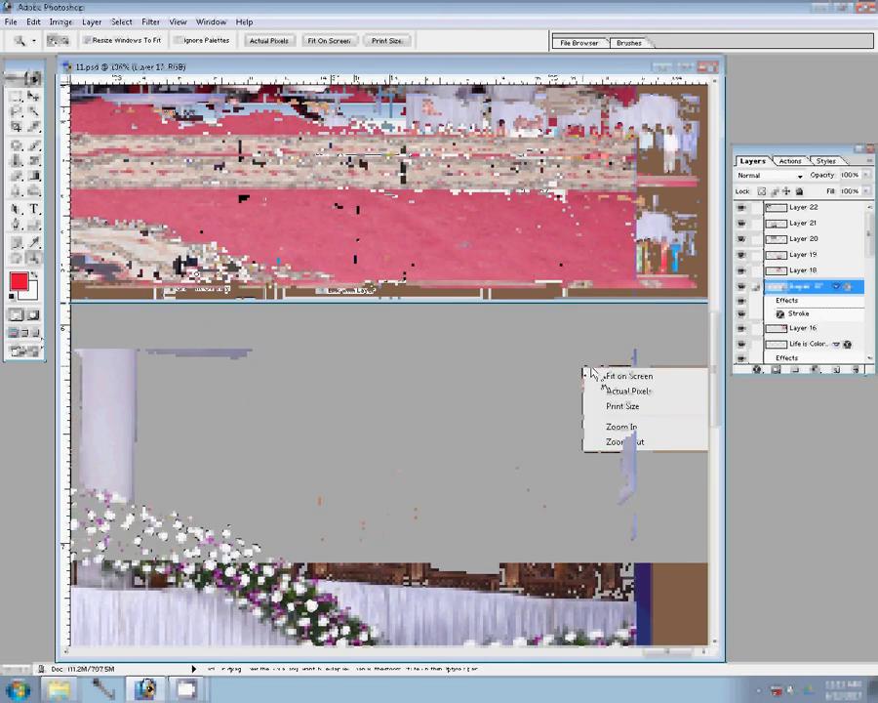
{"action": "left_click", "coordinate": [593, 374]}
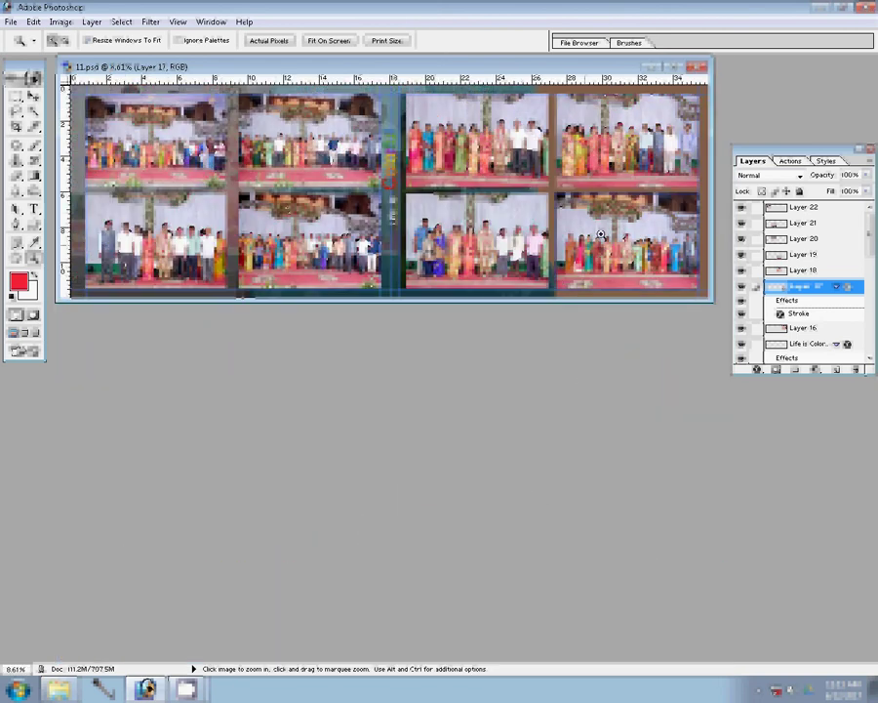
{"action": "key", "text": "v"}
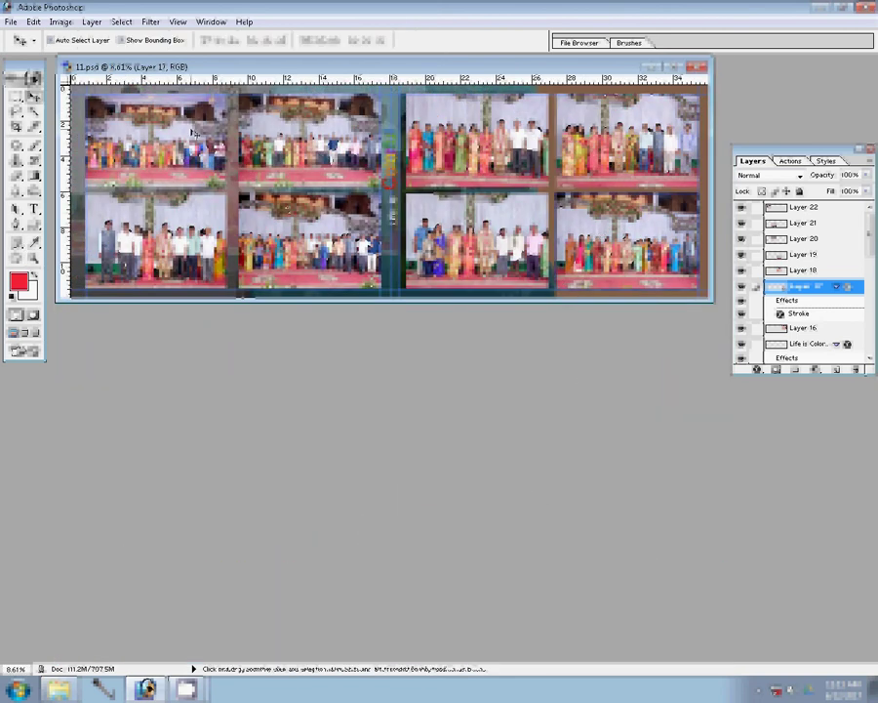
{"action": "left_click", "coordinate": [137, 93], "text": "ctrl"}
{"action": "key", "text": "alt+bracketleft"}
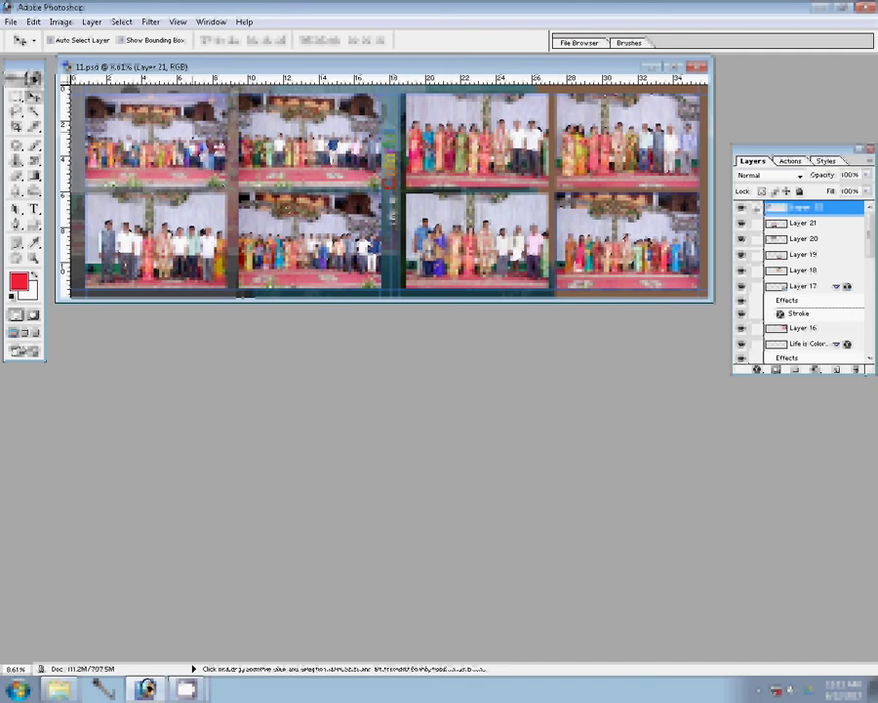
{"action": "left_click", "coordinate": [591, 170], "text": "ctrl"}
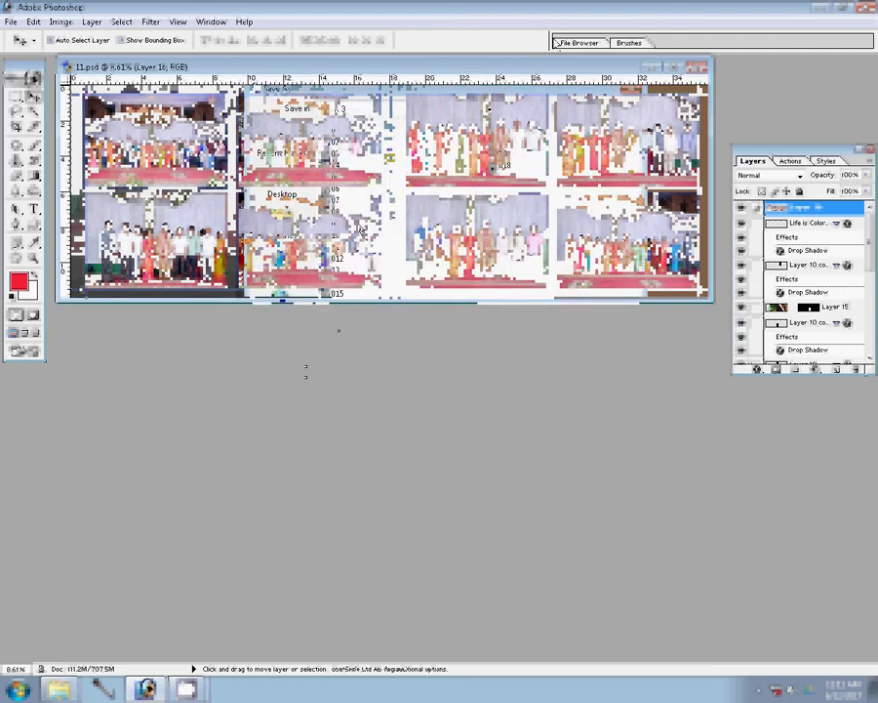
Save the spread as a Photoshop PSD named '41' in folder 00 on Local Disk (G:).
{"action": "key", "text": "ctrl+shift+s"}
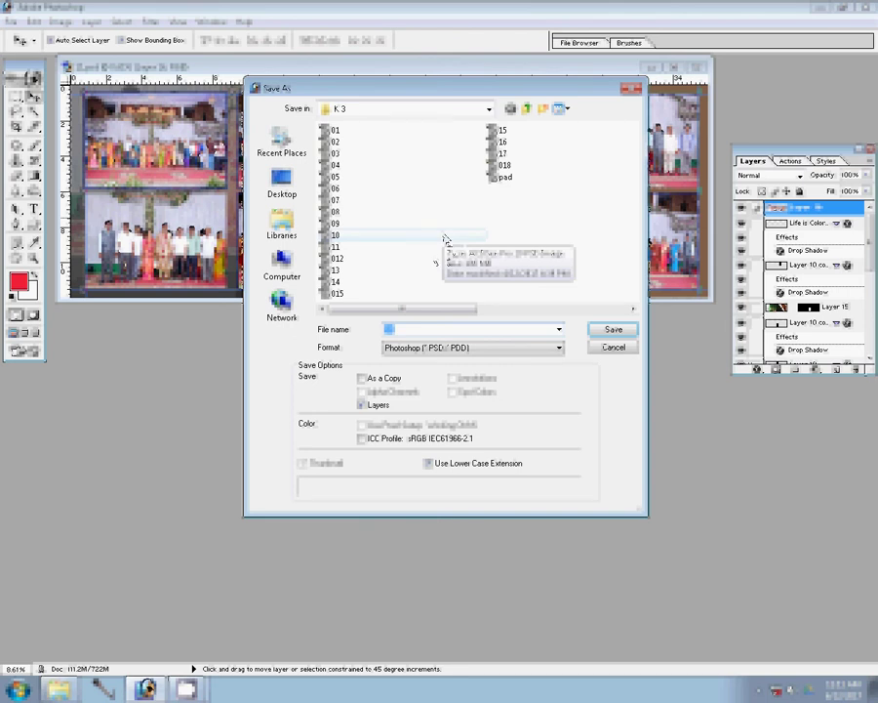
{"action": "left_click", "coordinate": [283, 265]}
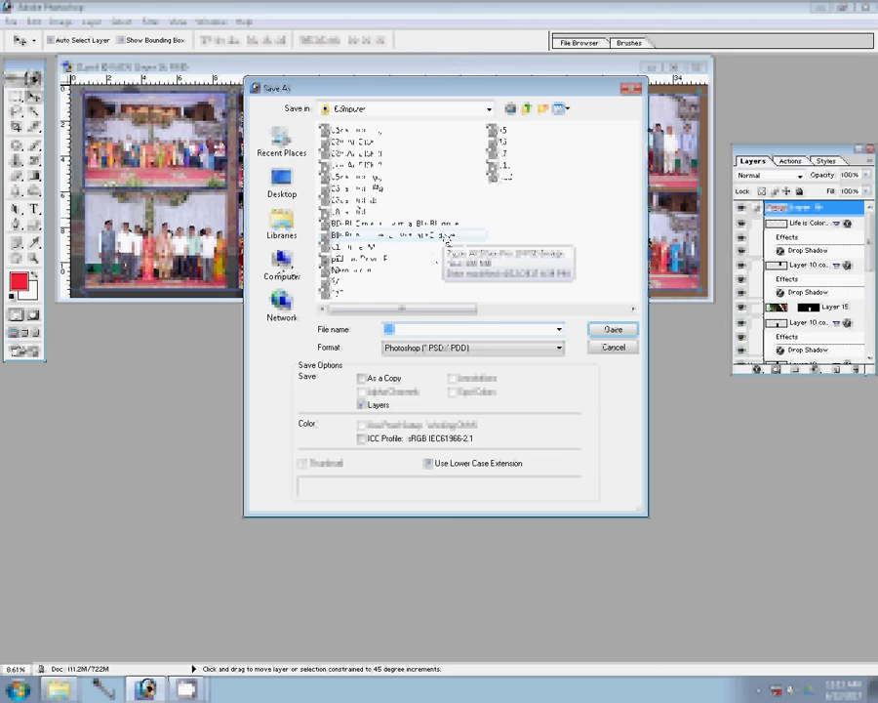
{"action": "double_click", "coordinate": [444, 236]}
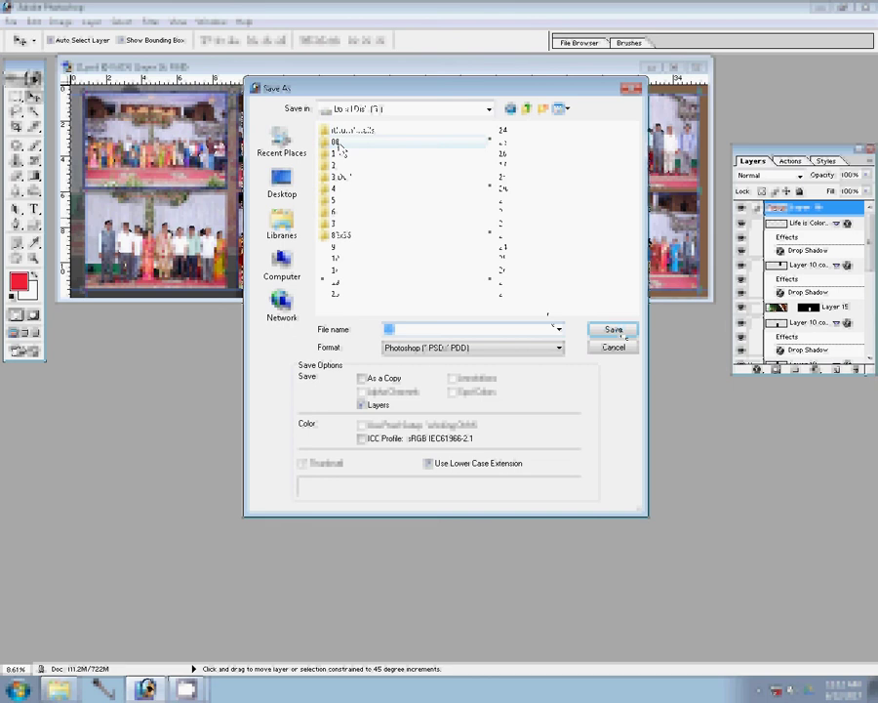
{"action": "double_click", "coordinate": [336, 143]}
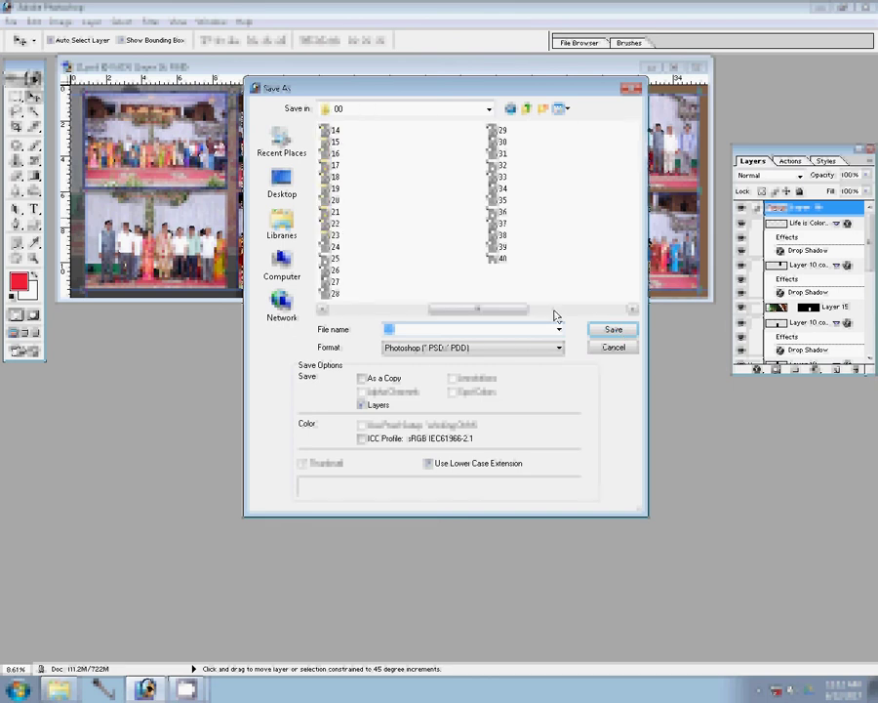
{"action": "type", "text": "41"}
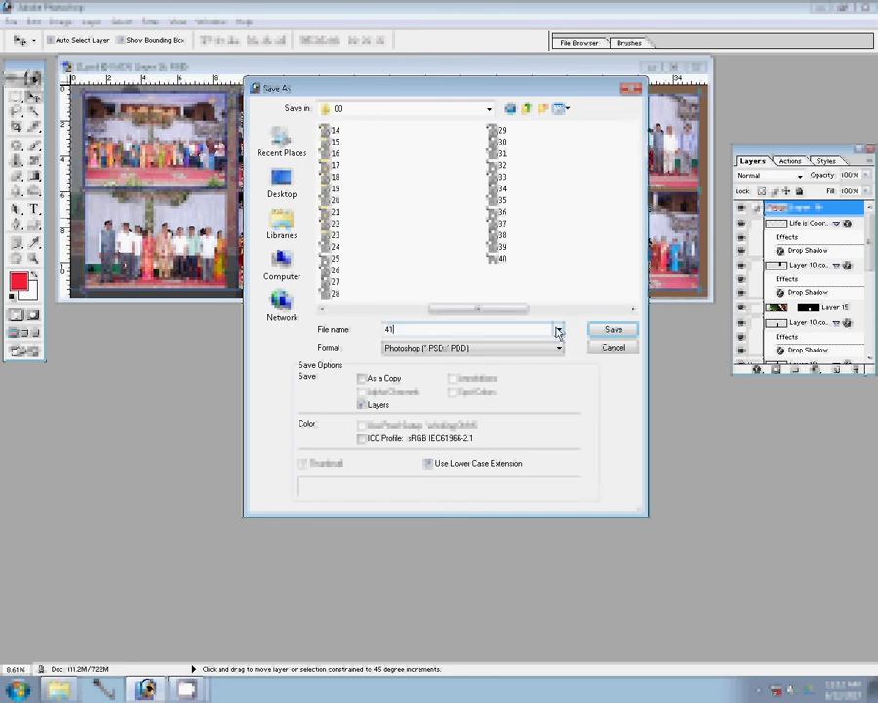